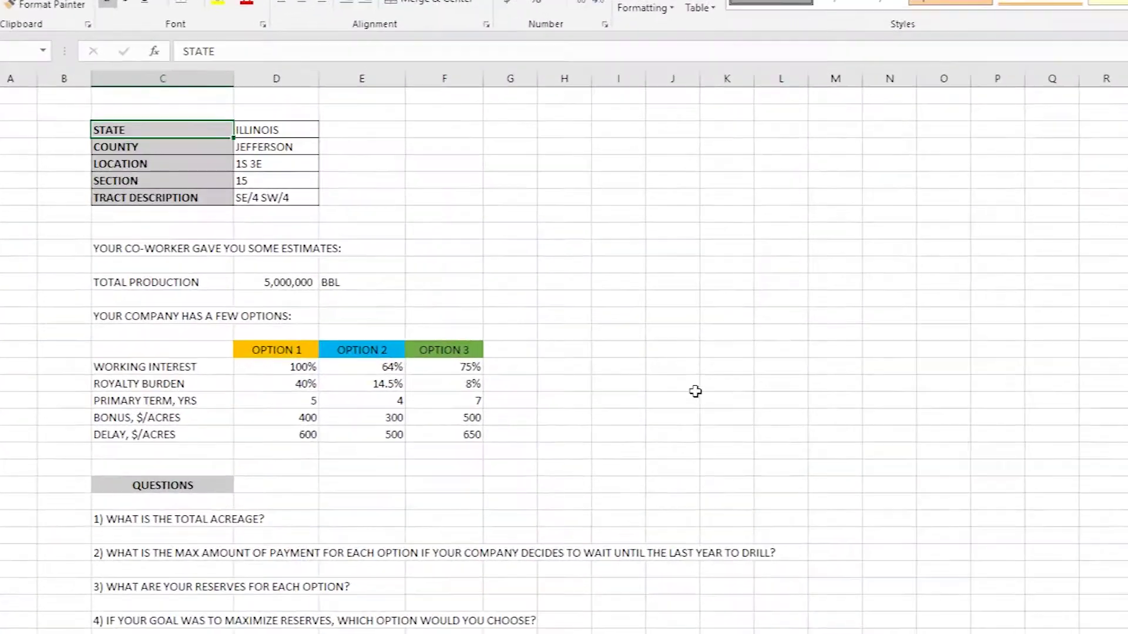
{"action": "left_click_drag", "start_coordinate": [456, 290], "coordinate": [456, 302]}
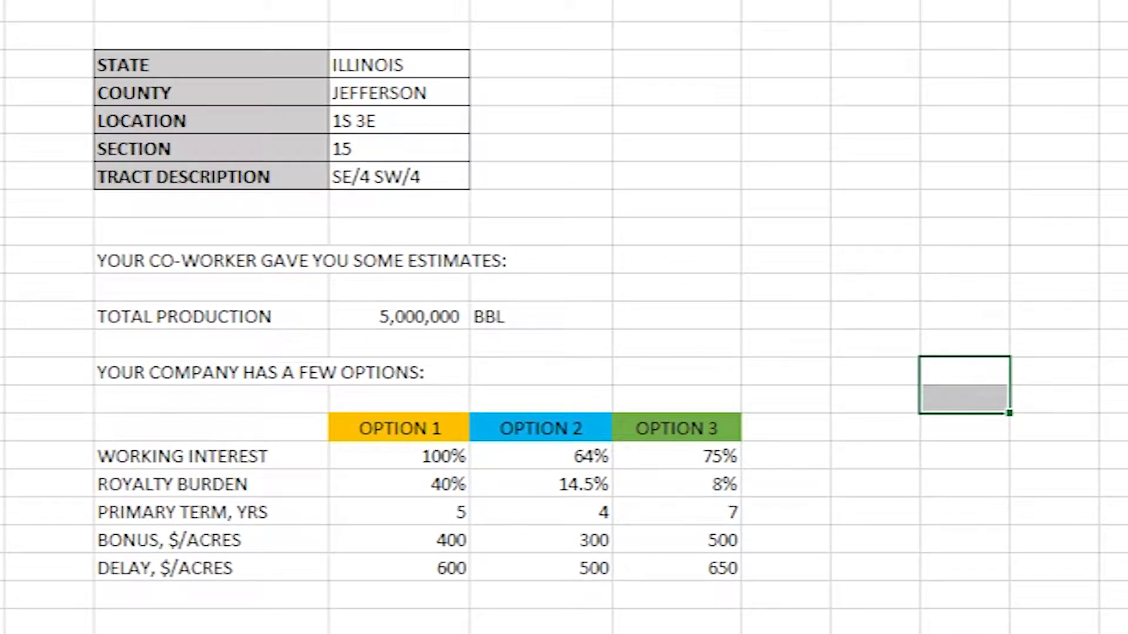
{"action": "left_click", "coordinate": [675, 316]}
{"action": "left_click", "coordinate": [1078, 292]}
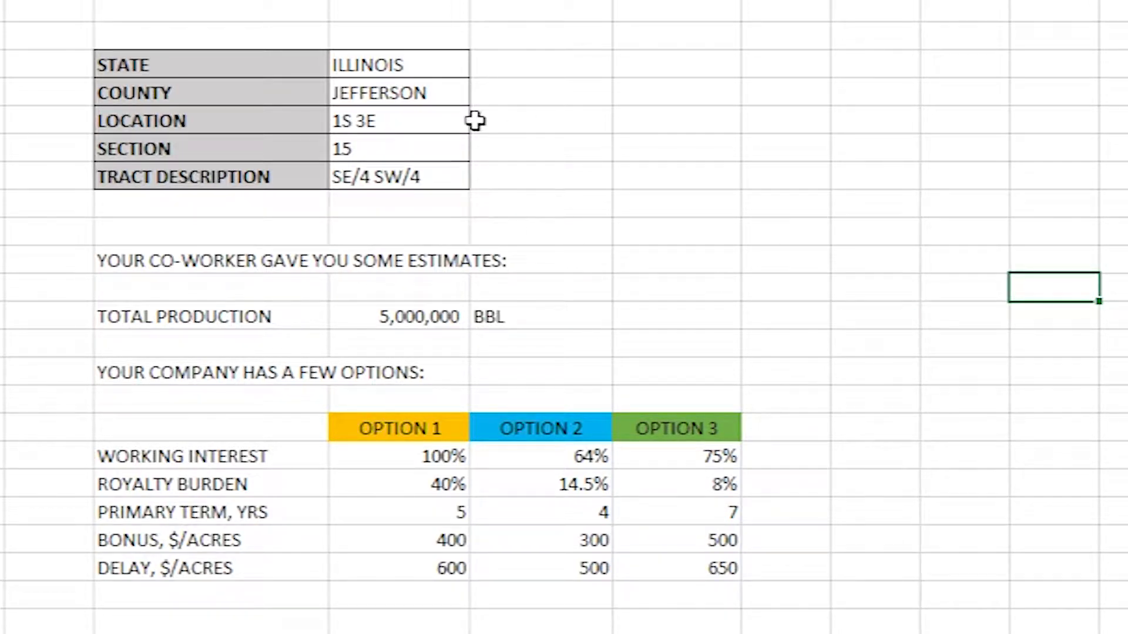
{"action": "left_click", "coordinate": [412, 126]}
{"action": "left_click", "coordinate": [632, 264]}
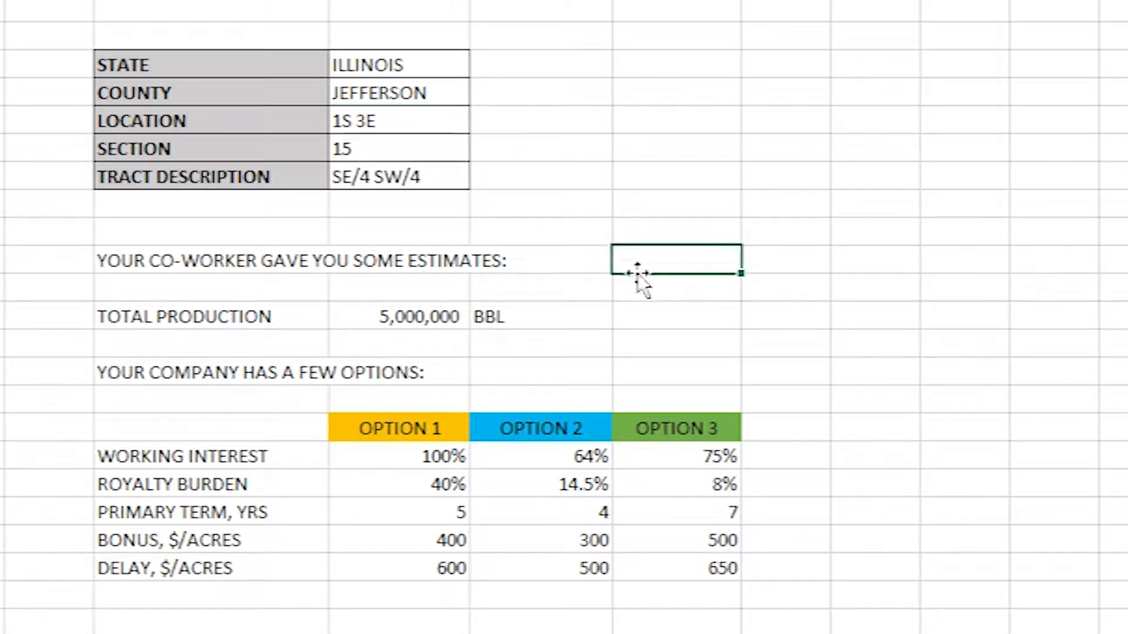
{"action": "left_click", "coordinate": [465, 232]}
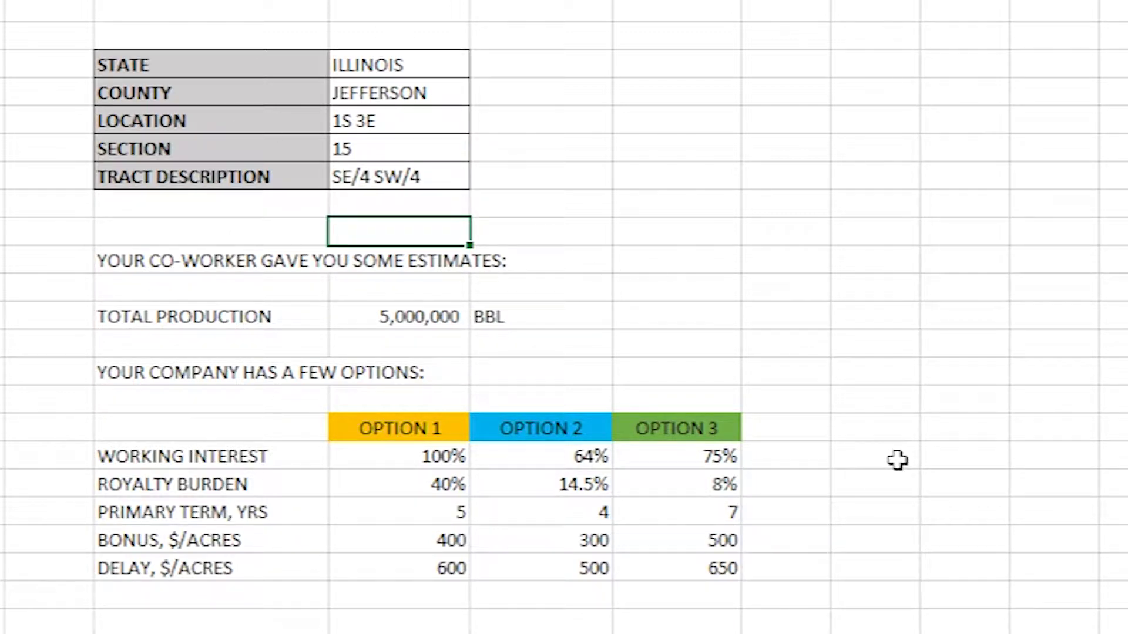
{"action": "left_click", "coordinate": [464, 423]}
{"action": "left_click", "coordinate": [224, 296]}
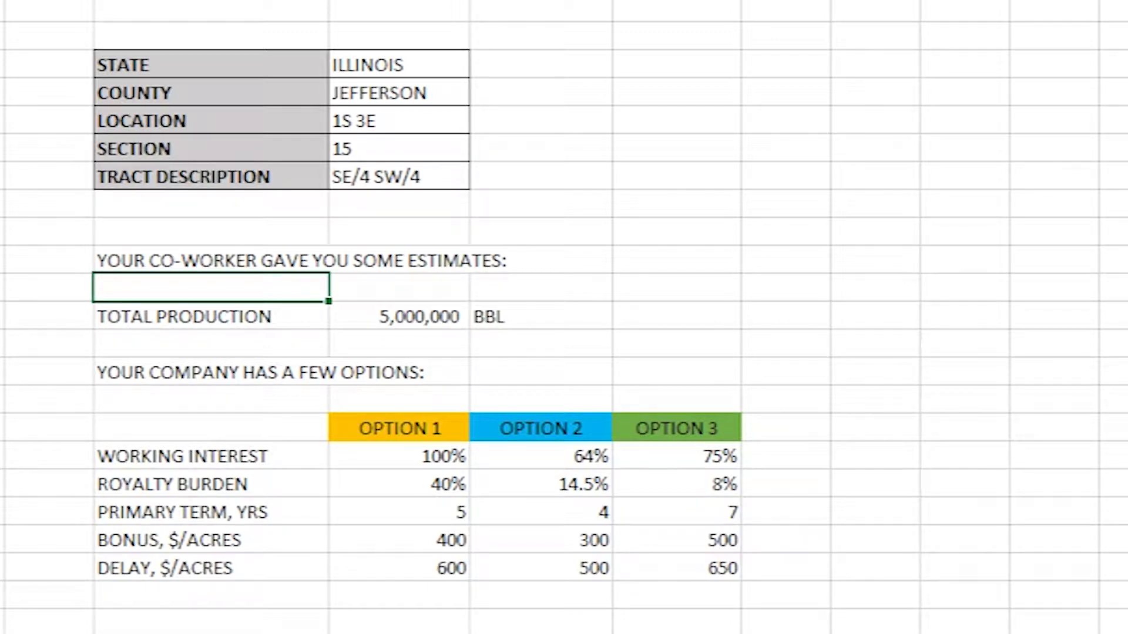
{"action": "scroll", "coordinate": [564, 317], "scroll_direction": "down", "scroll_amount": 3}
{"action": "scroll", "coordinate": [564, 317], "scroll_direction": "up", "scroll_amount": 2}
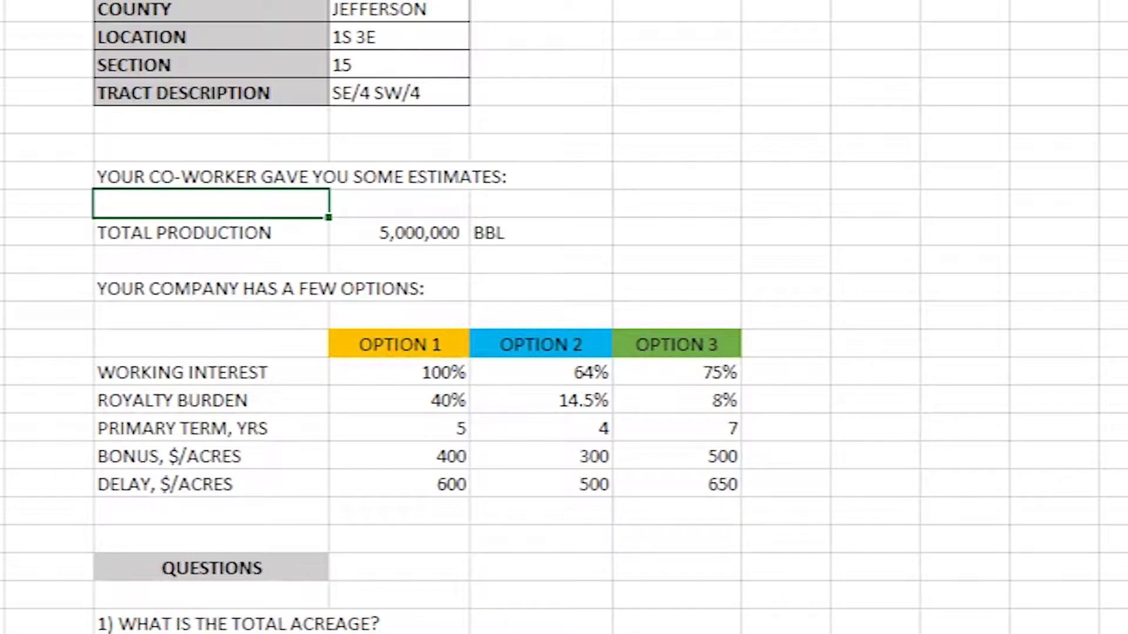
{"action": "left_click", "coordinate": [365, 377]}
{"action": "left_click", "coordinate": [539, 379]}
{"action": "left_click", "coordinate": [695, 373]}
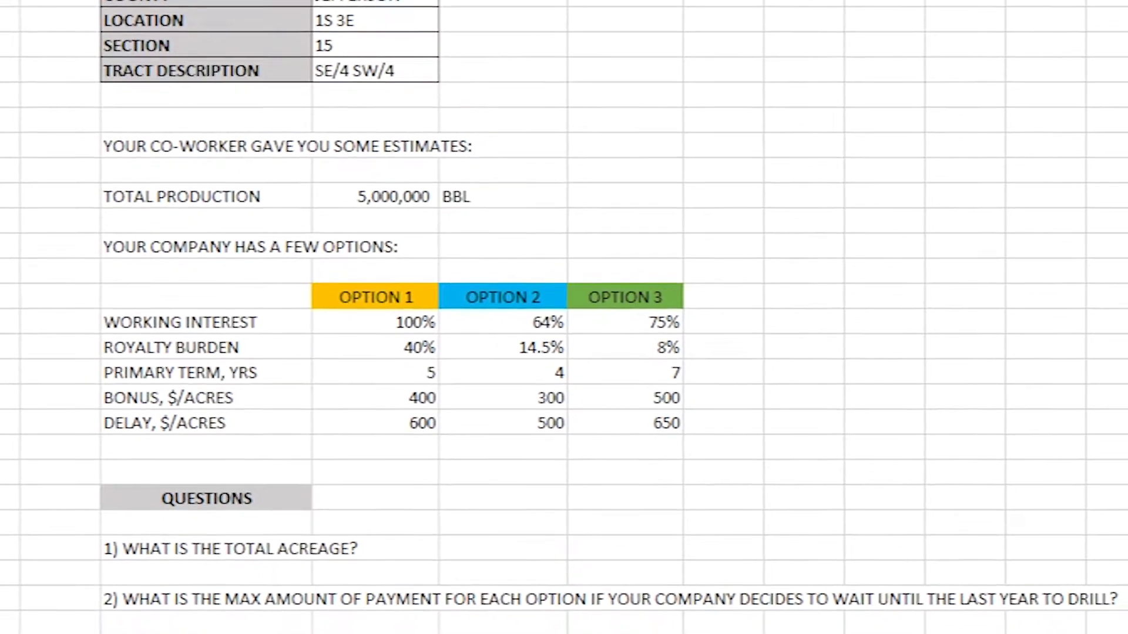
{"action": "left_click", "coordinate": [768, 484]}
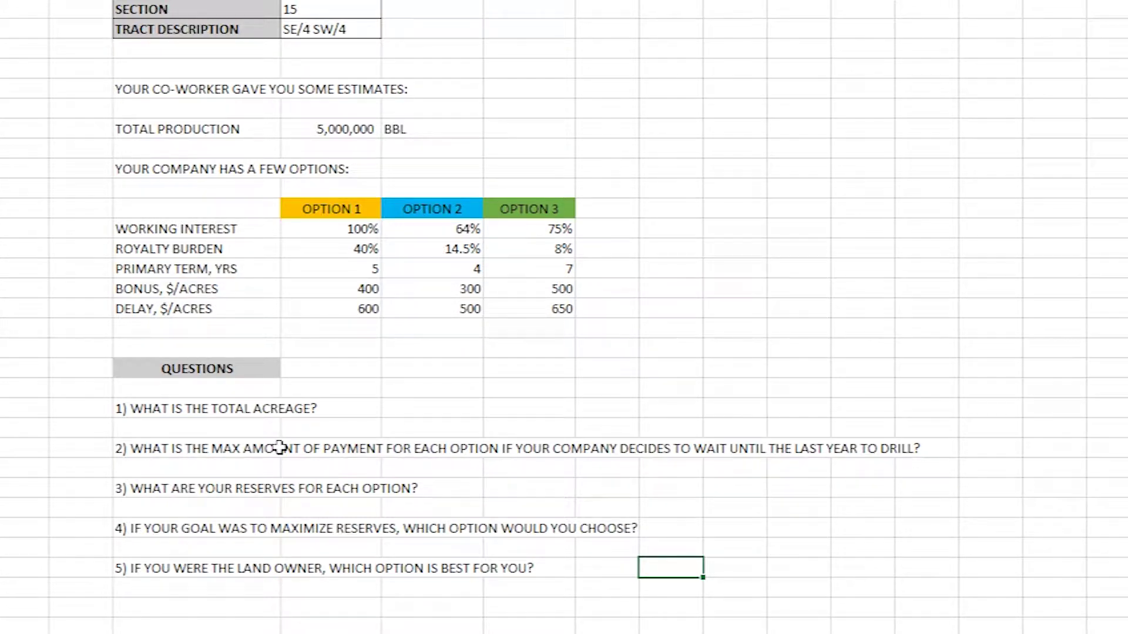
{"action": "left_click", "coordinate": [234, 535]}
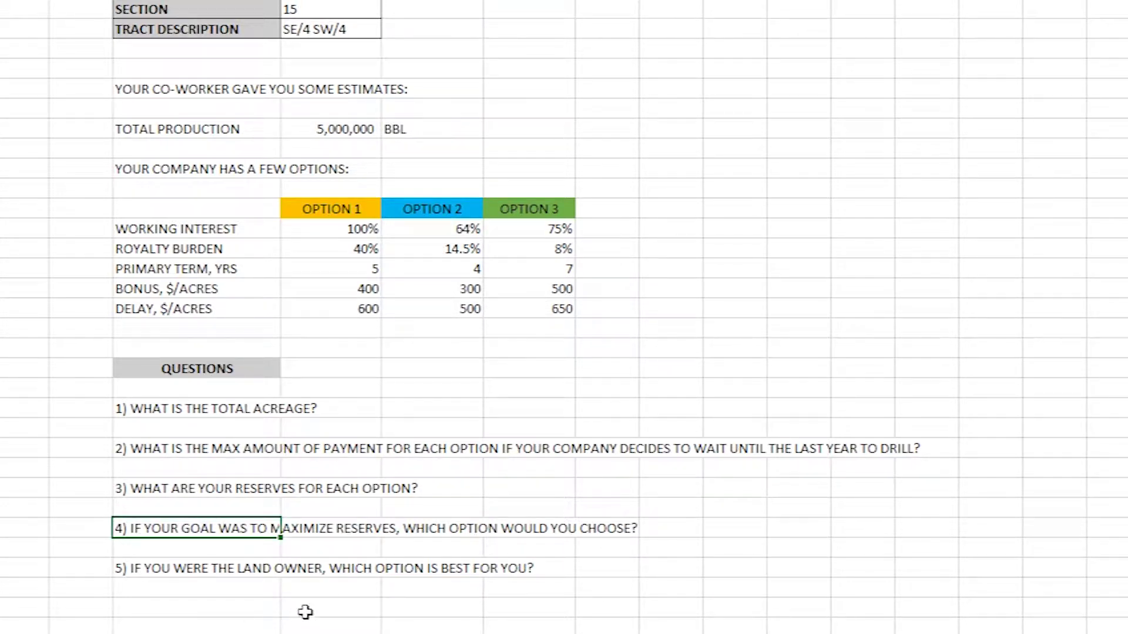
{"action": "left_click_drag", "start_coordinate": [524, 588], "coordinate": [487, 568]}
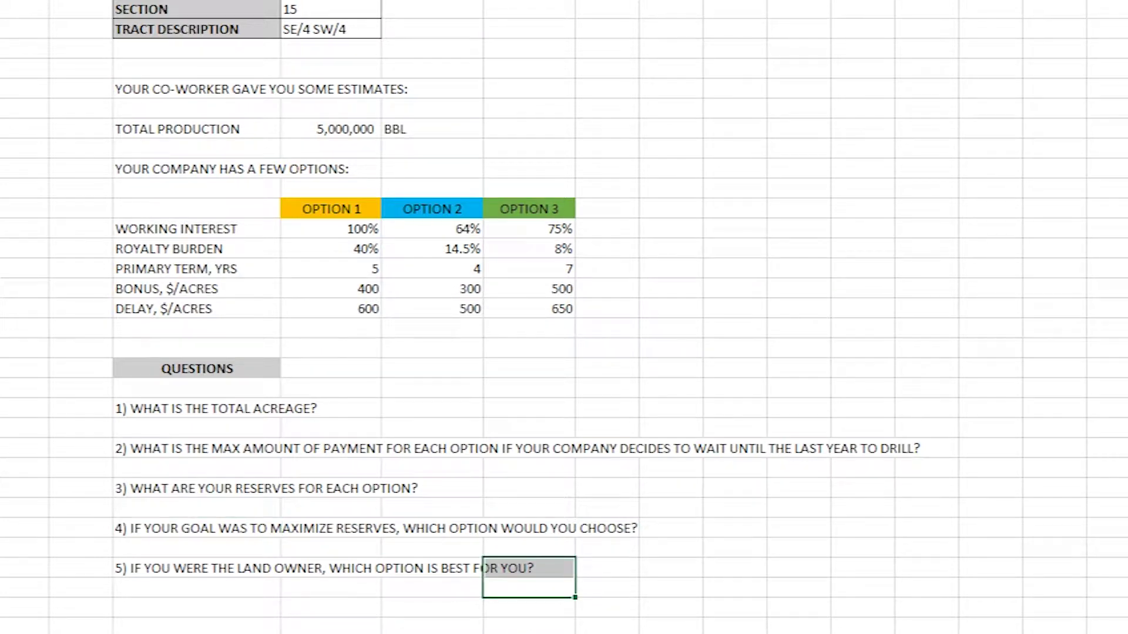
{"action": "left_click", "coordinate": [186, 607]}
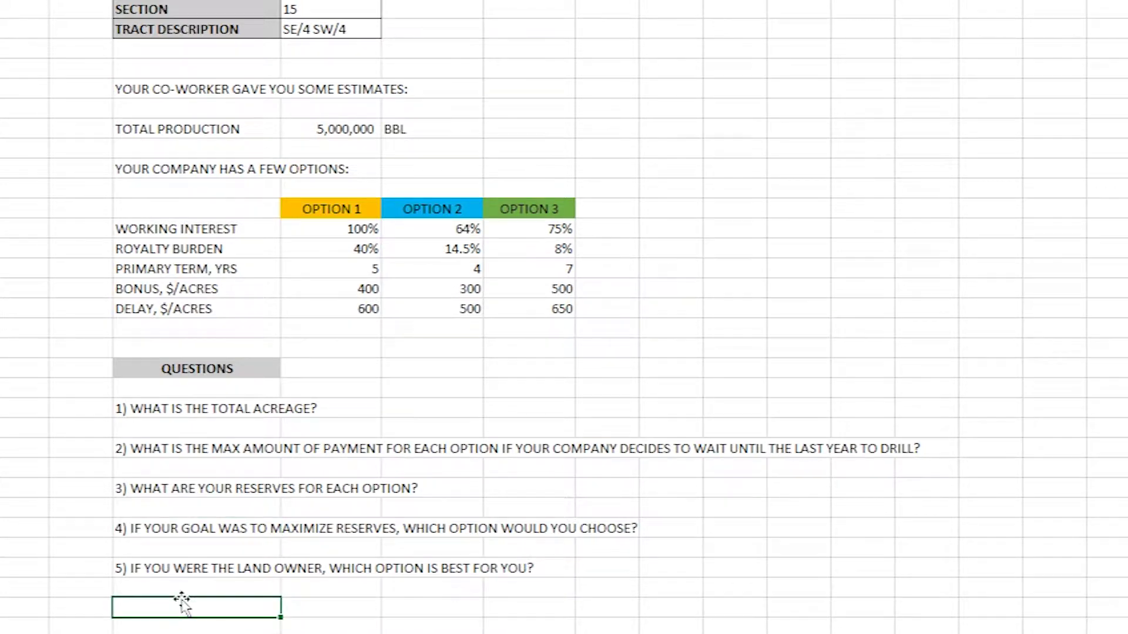
{"action": "left_click", "coordinate": [215, 581]}
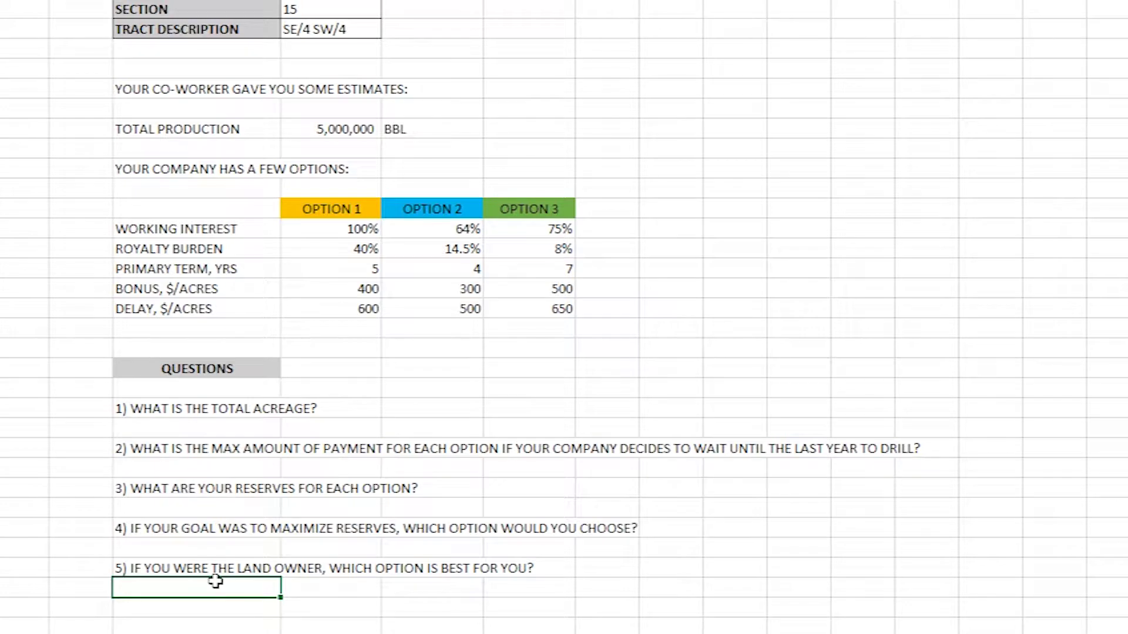
{"action": "left_click", "coordinate": [239, 405]}
Enter =640/16 in question 1's answer cell, giving 40 acres
{"action": "key", "text": "Right"}
{"action": "key", "text": "Right"}
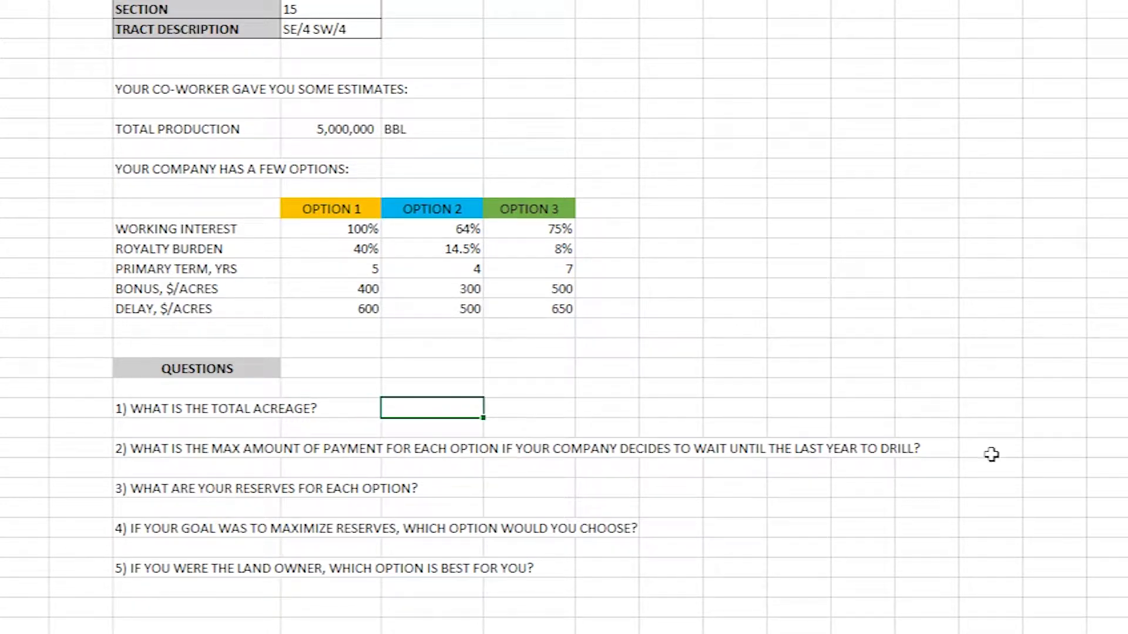
{"action": "scroll", "coordinate": [1084, 532], "scroll_direction": "up", "scroll_amount": 1}
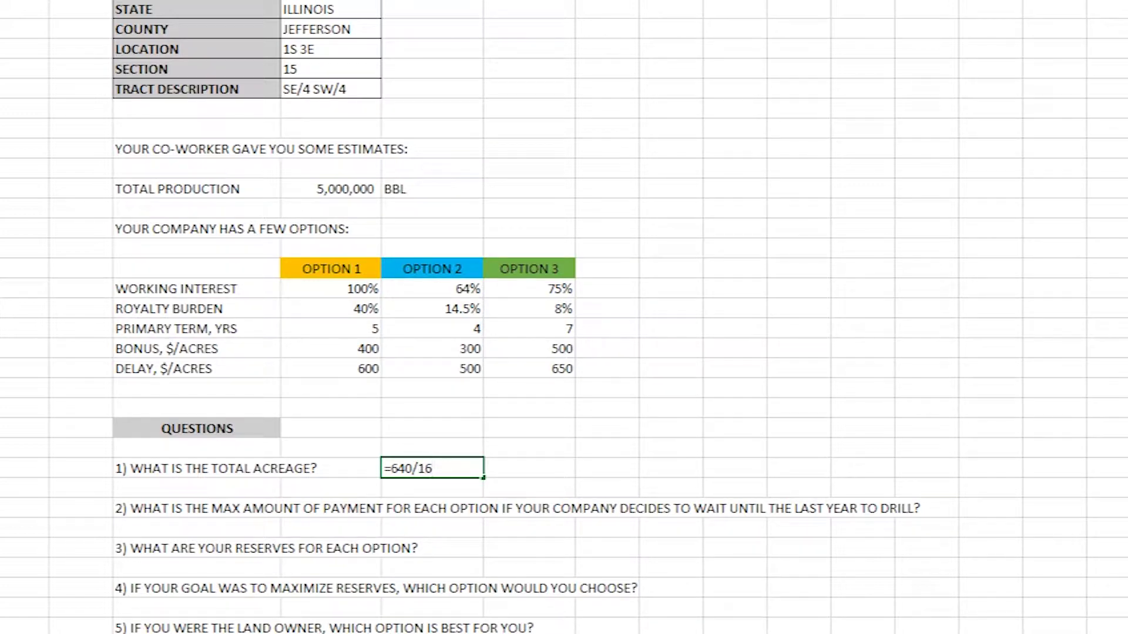
{"action": "key", "text": "Return"}
Put a thick outside border around the 40 ACRES answer cells
{"action": "left_click", "coordinate": [527, 461]}
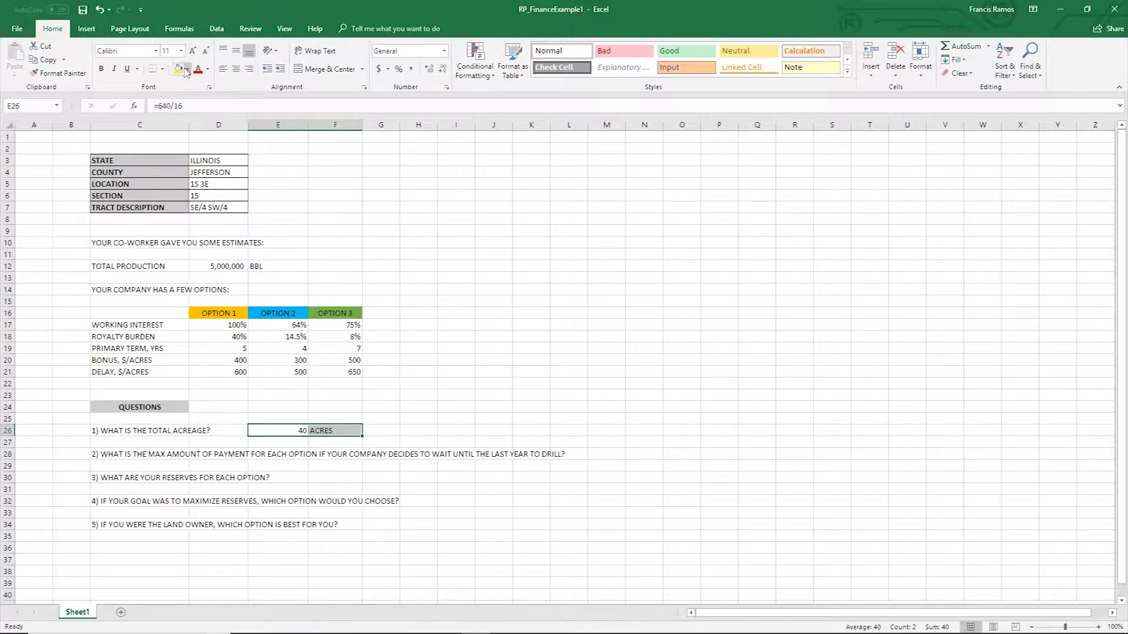
{"action": "key", "text": "shift+Right"}
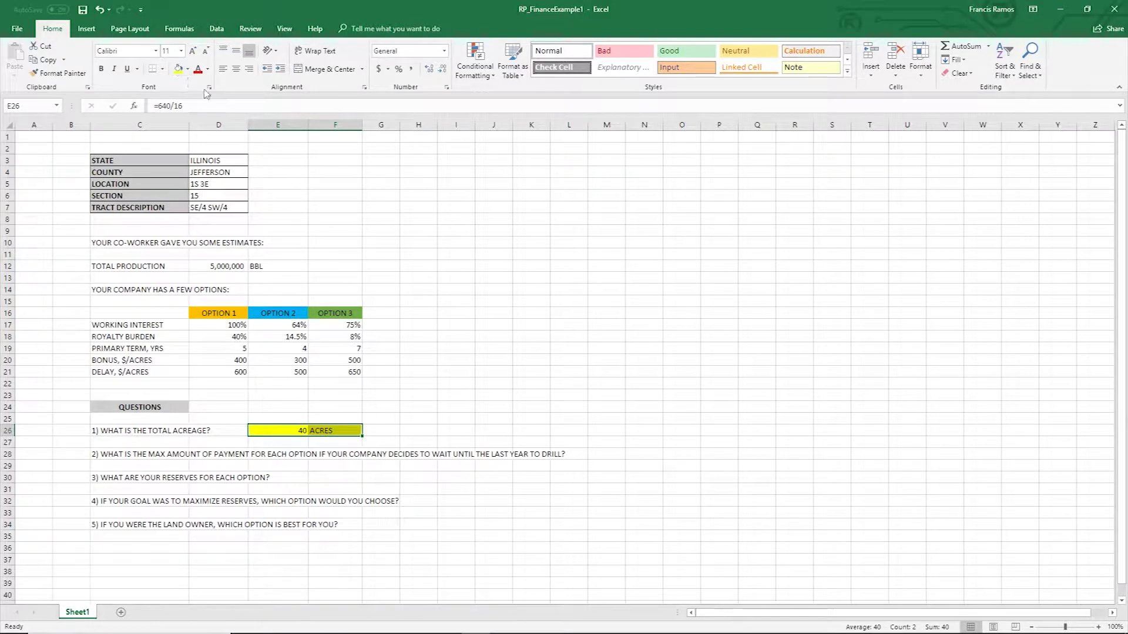
{"action": "left_click", "coordinate": [165, 69]}
{"action": "left_click", "coordinate": [194, 214]}
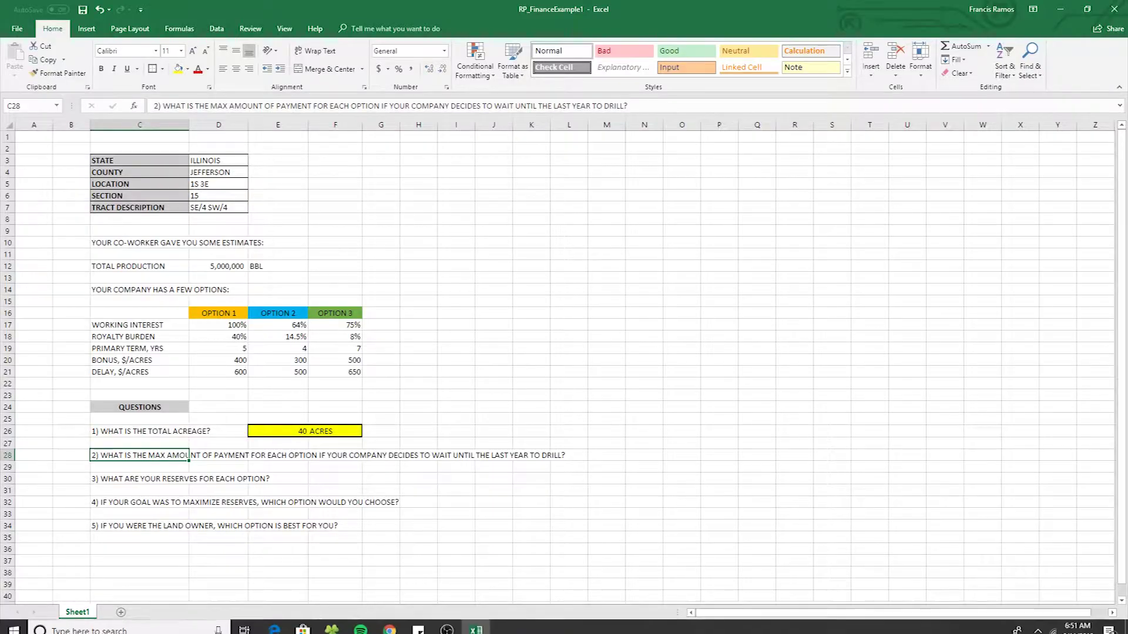
Insert rows under question 2 and lay out OPTION 1–3 headers with BONUS and DELAY labels
{"action": "left_click", "coordinate": [351, 504]}
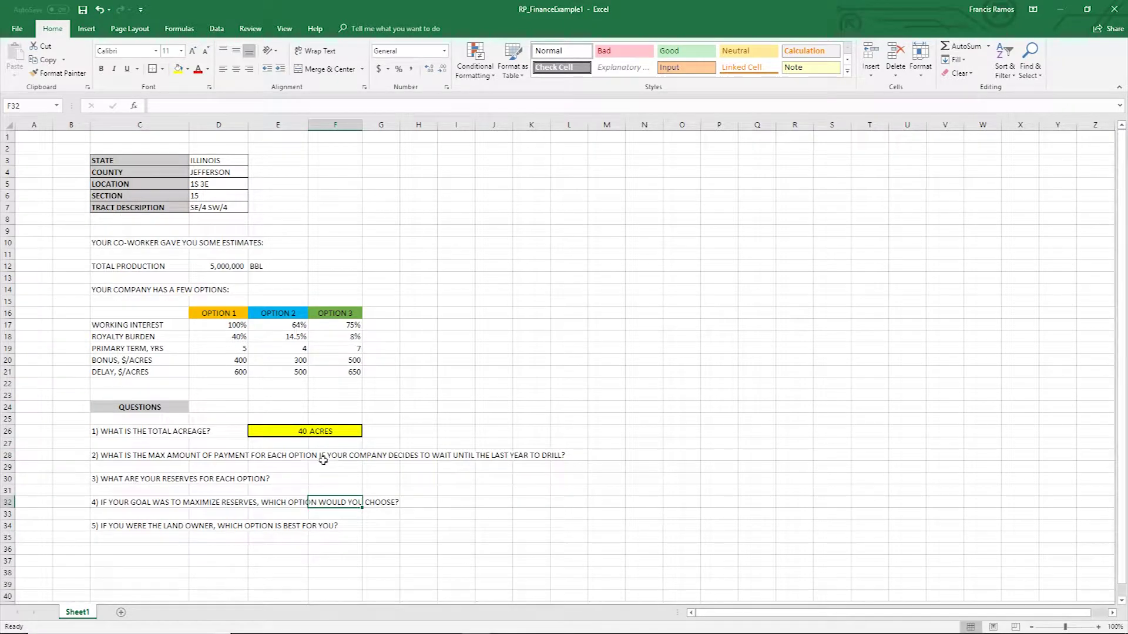
{"action": "left_click", "coordinate": [428, 481]}
{"action": "left_click", "coordinate": [544, 479]}
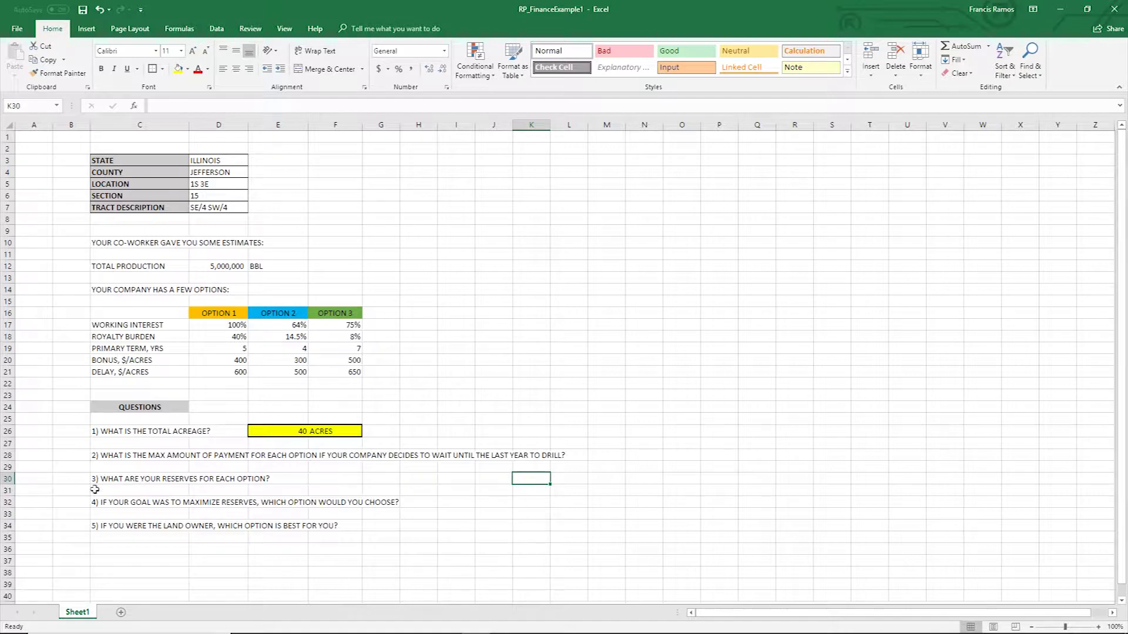
{"action": "left_click", "coordinate": [150, 457]}
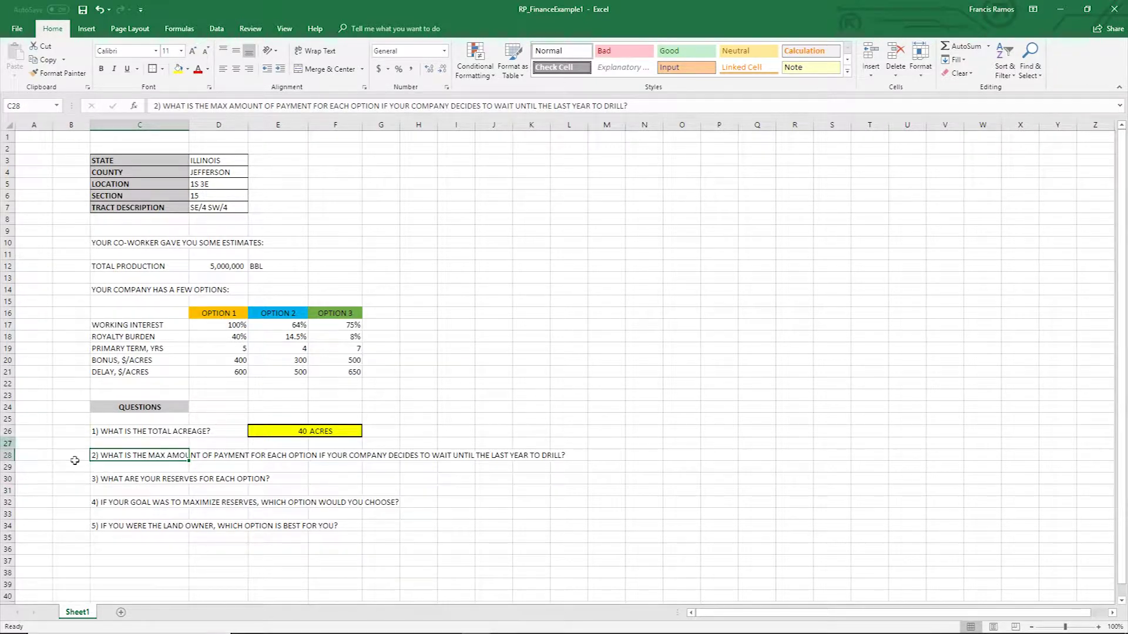
{"action": "left_click", "coordinate": [281, 501]}
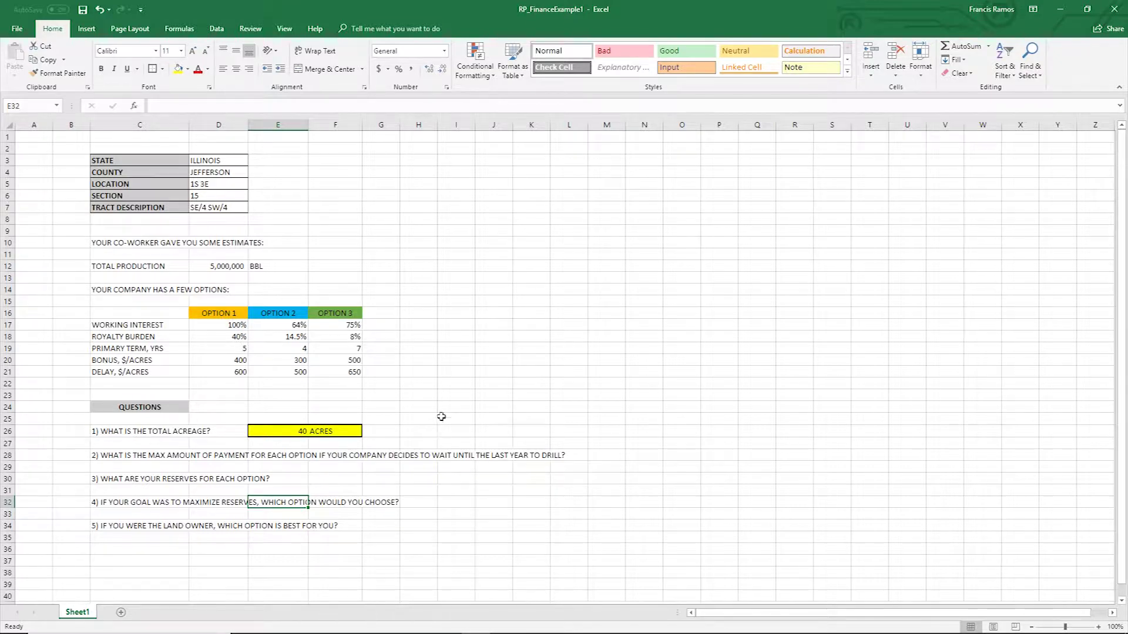
{"action": "left_click", "coordinate": [217, 502]}
{"action": "left_click", "coordinate": [193, 475]}
{"action": "left_click", "coordinate": [141, 473]}
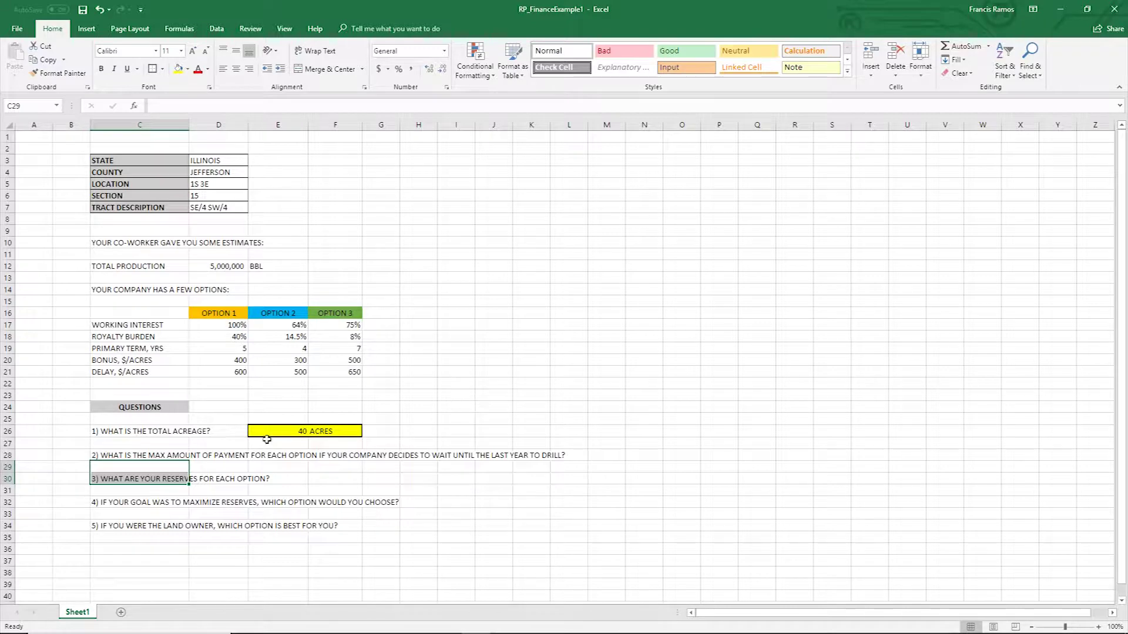
{"action": "left_click", "coordinate": [272, 431]}
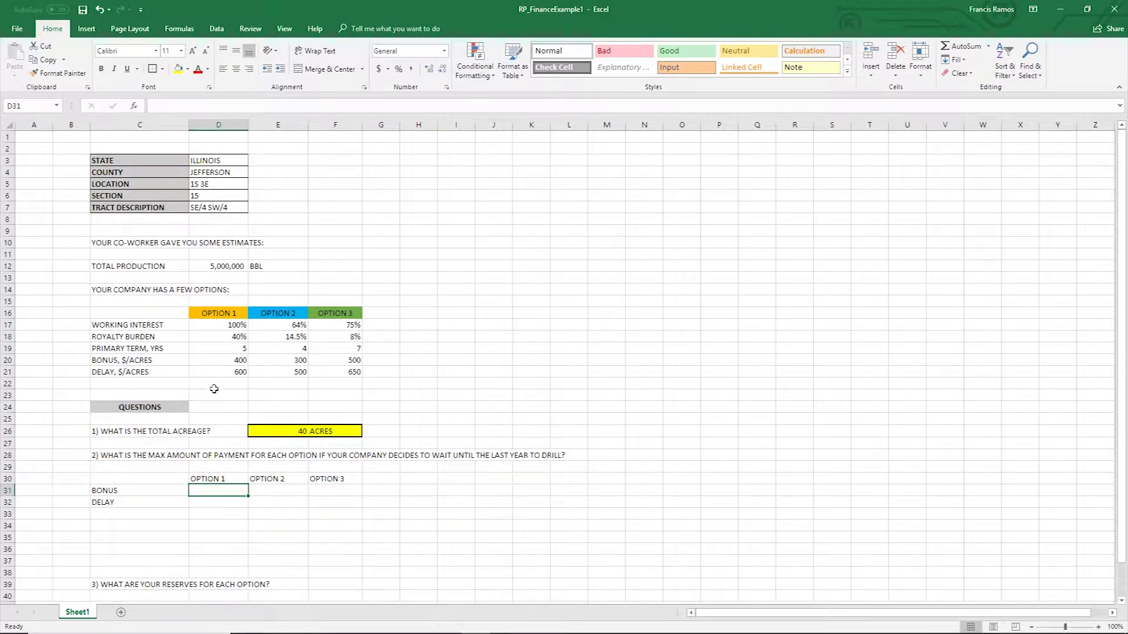
Enter Option 1's bonus as =400*E26 (400 per acre × 40 acres), giving 16000
{"action": "left_click", "coordinate": [219, 457]}
{"action": "left_click", "coordinate": [227, 361]}
{"action": "left_click", "coordinate": [233, 505]}
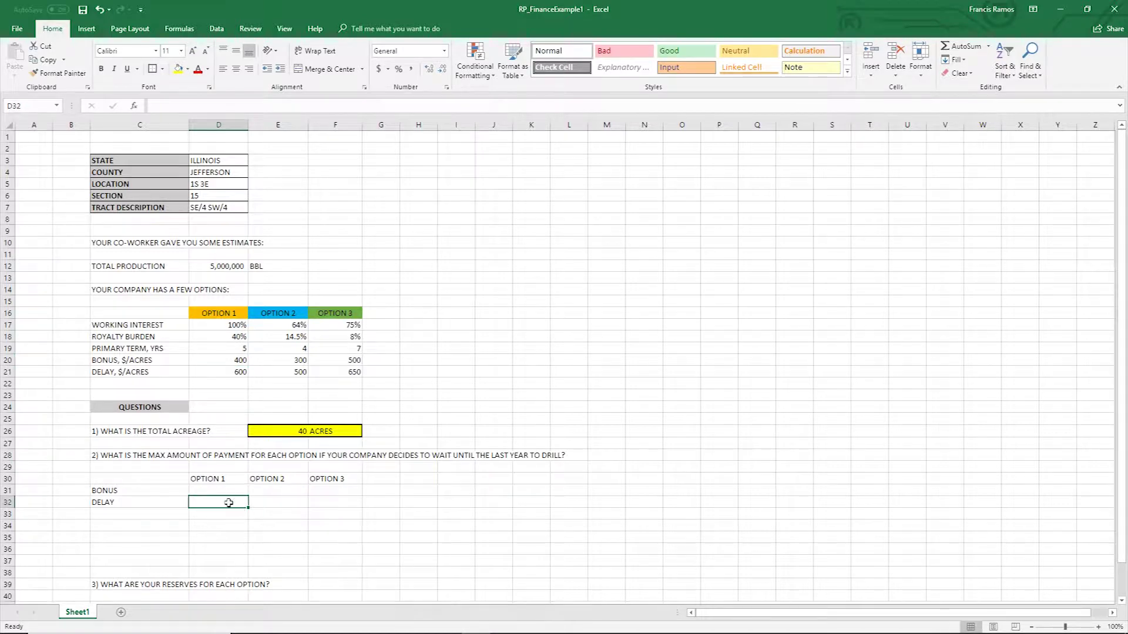
{"action": "left_click", "coordinate": [238, 370]}
{"action": "left_click", "coordinate": [235, 360]}
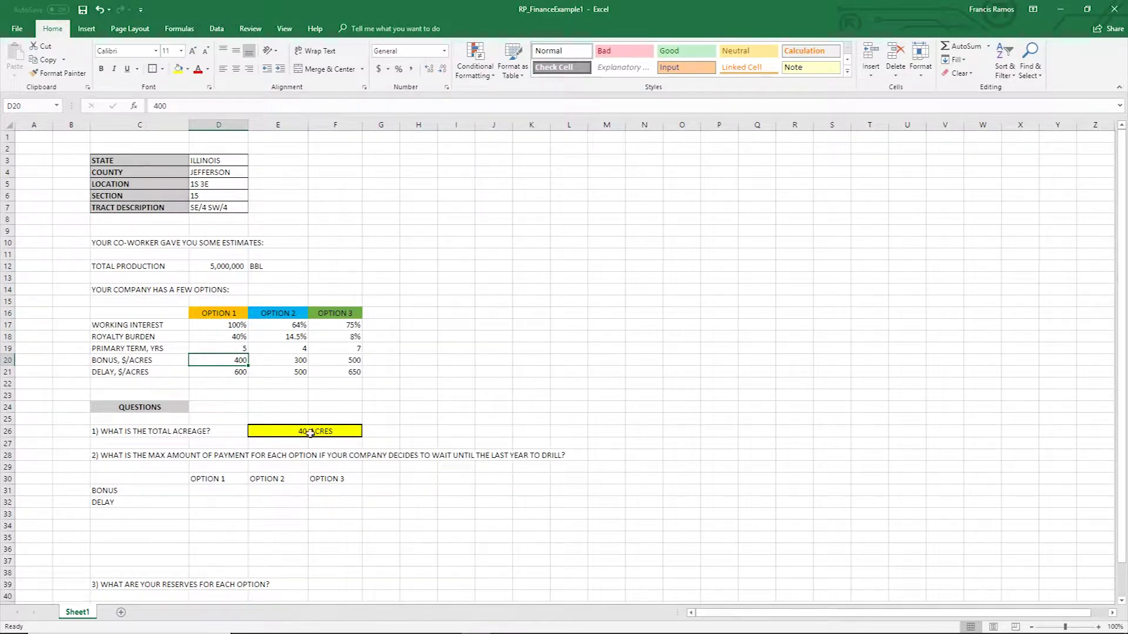
{"action": "left_click", "coordinate": [214, 492]}
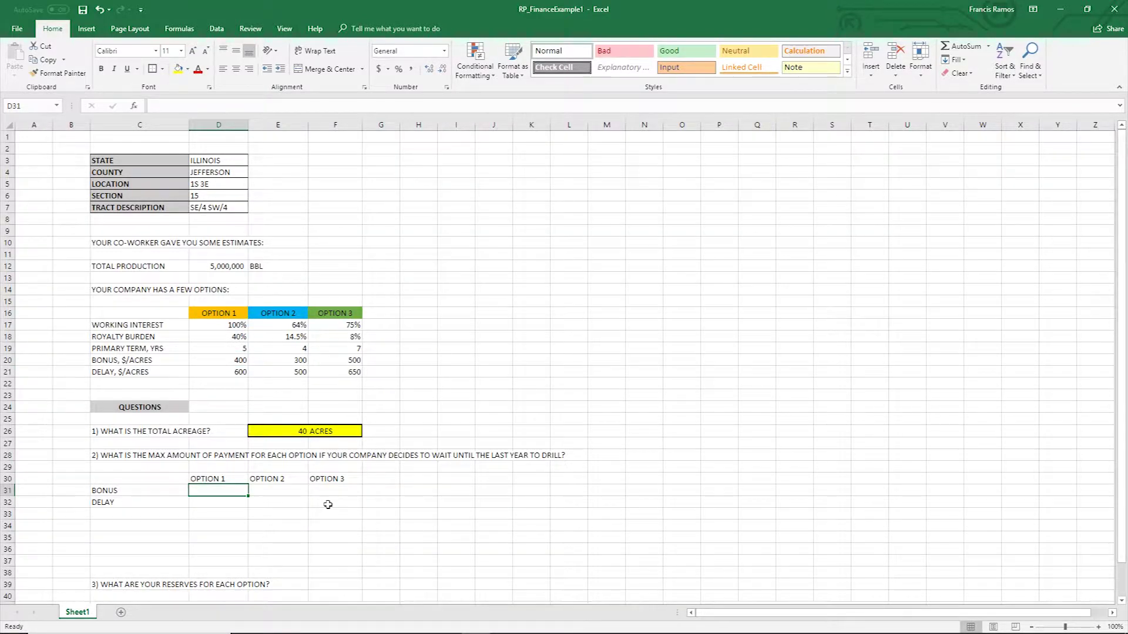
{"action": "type", "text": "="}
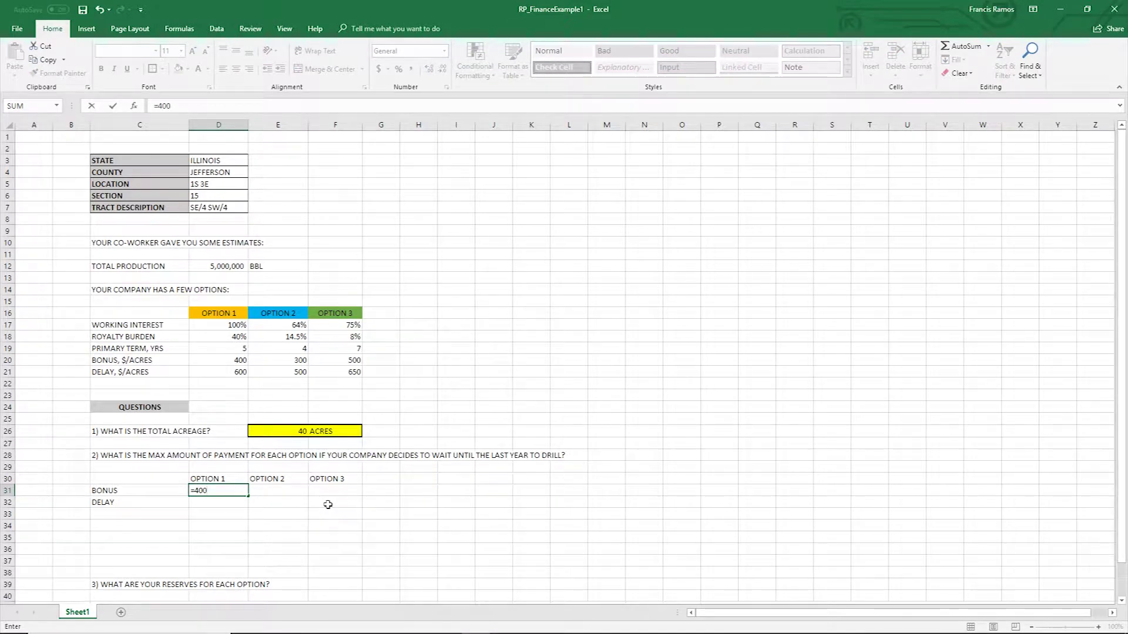
{"action": "type", "text": "400*"}
{"action": "left_click", "coordinate": [302, 433]}
{"action": "key", "text": "Tab"}
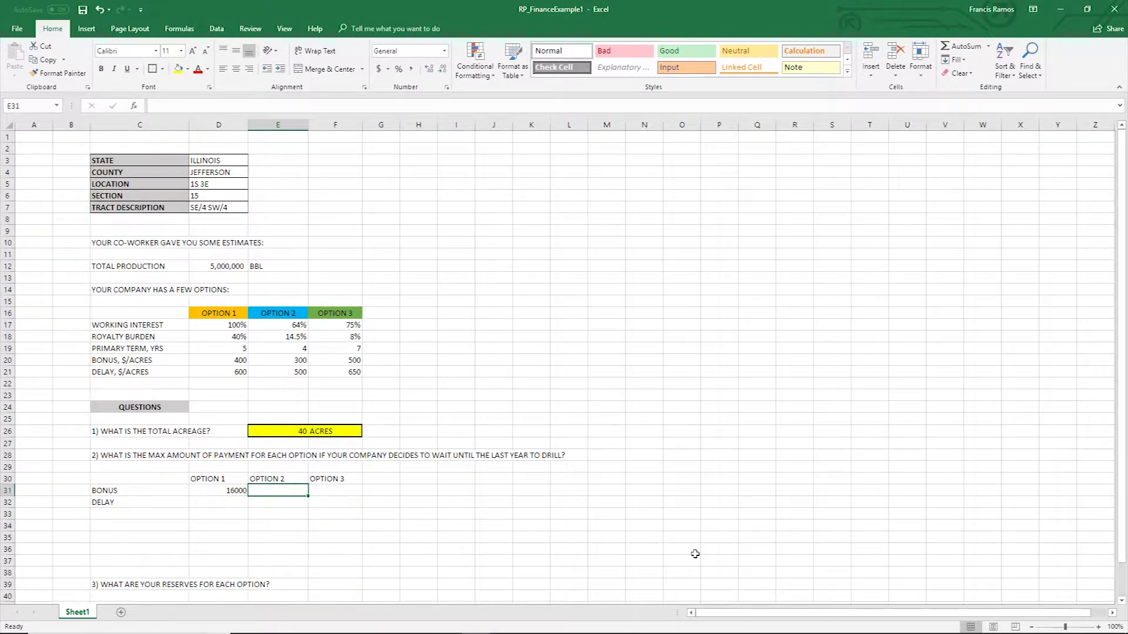
Build Option 2's bonus from its 300-per-acre rate and the years-paying-delay formula, giving 4
{"action": "type", "text": "="}
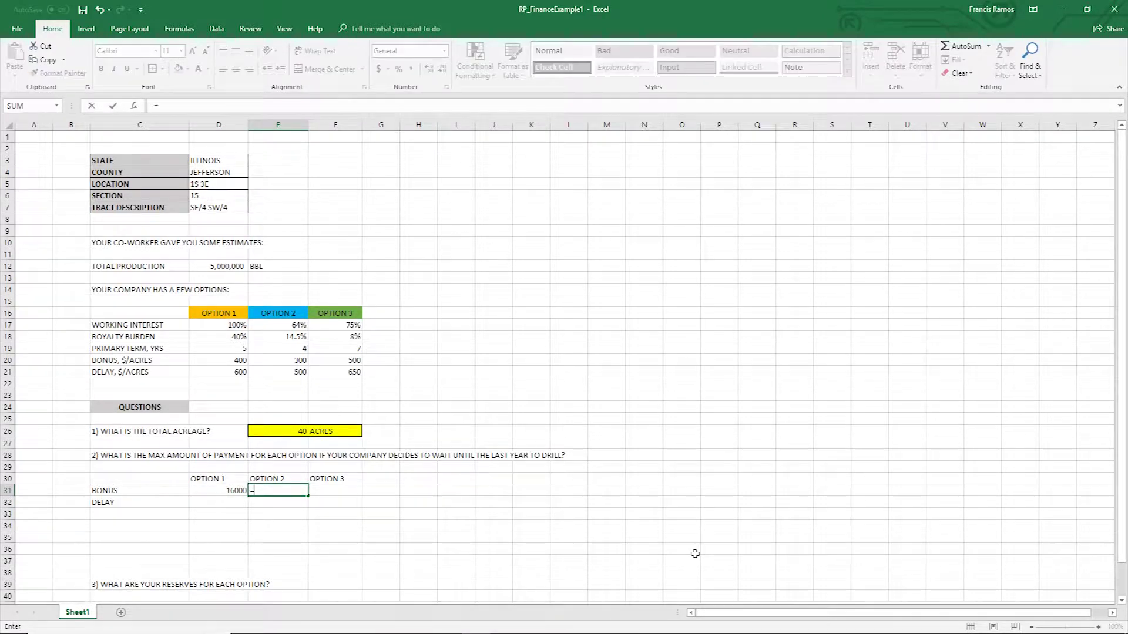
{"action": "left_click", "coordinate": [292, 363]}
{"action": "type", "text": "*"}
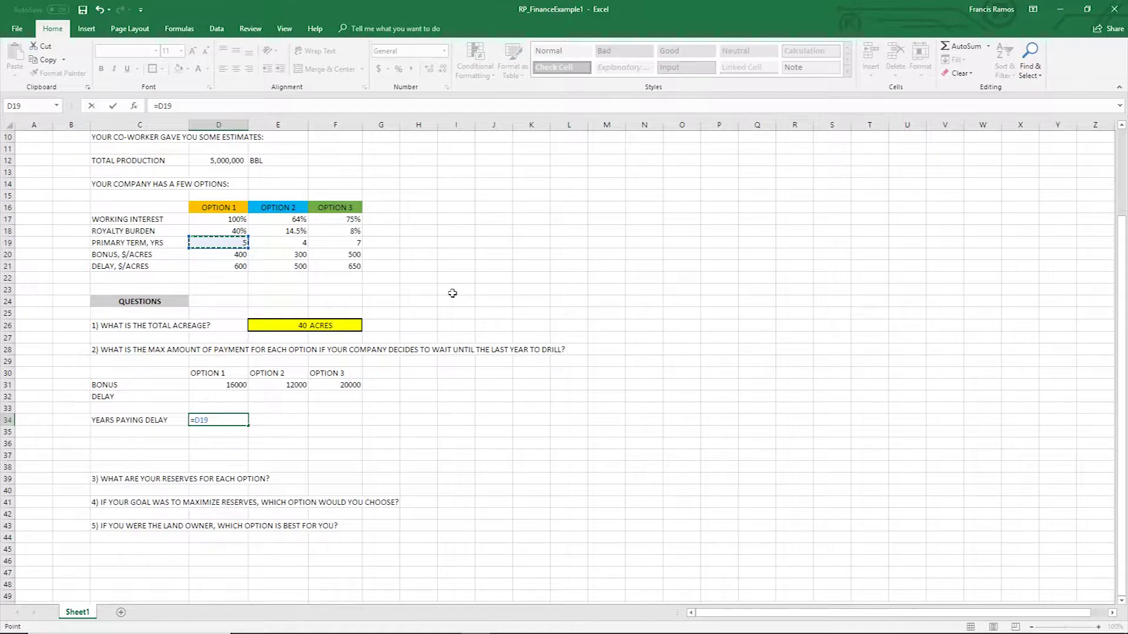
{"action": "type", "text": "-1"}
{"action": "key", "text": "Return"}
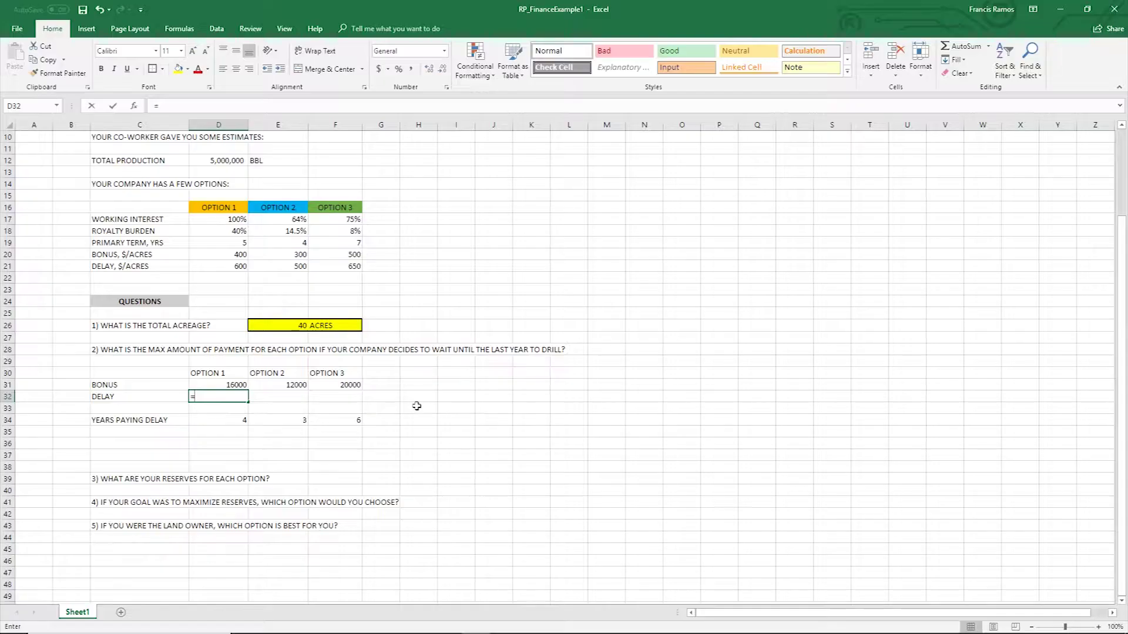
Enter Option 1's delay payment as delay rate × 40 acres × years paying delay
{"action": "type", "text": "="}
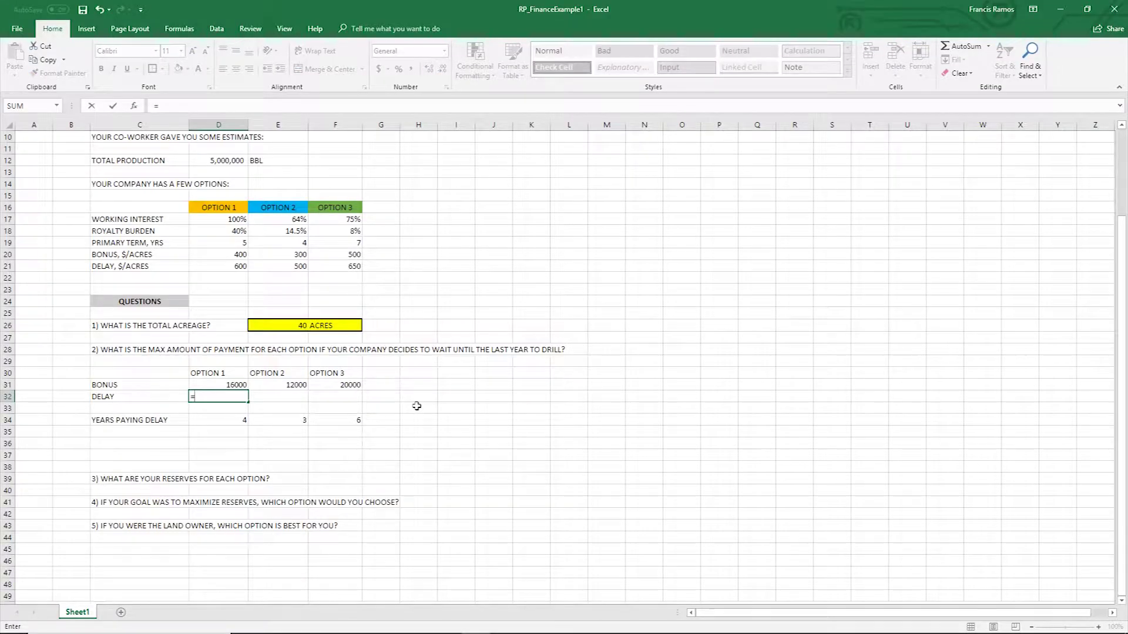
{"action": "scroll", "coordinate": [446, 367], "scroll_direction": "up", "scroll_amount": 3}
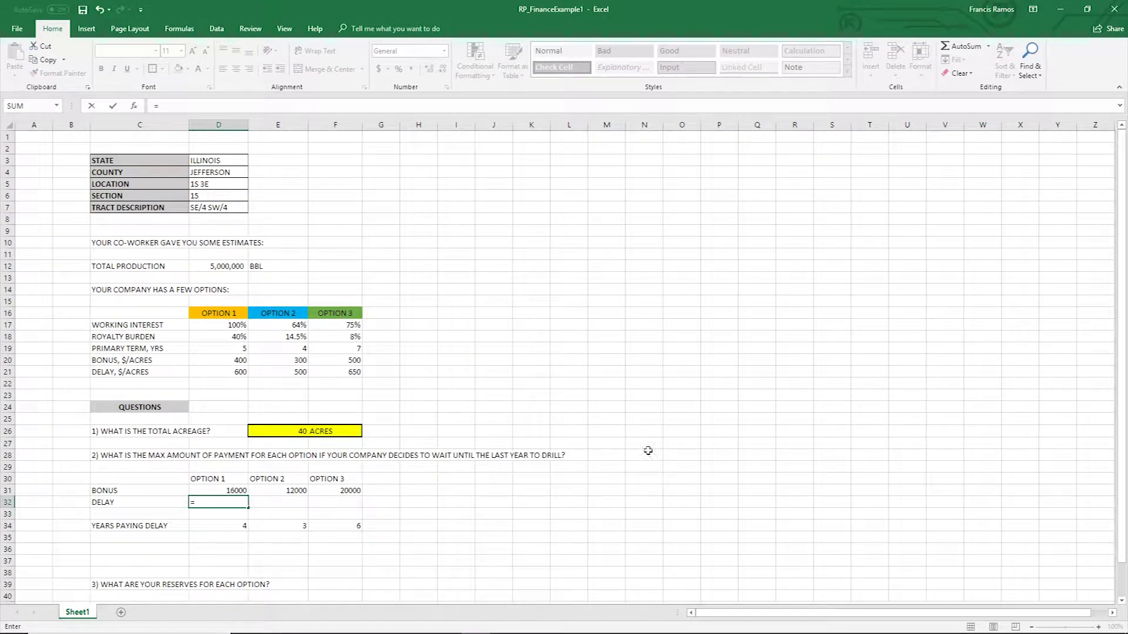
{"action": "scroll", "coordinate": [635, 443], "scroll_direction": "down", "scroll_amount": 2}
{"action": "left_click", "coordinate": [242, 298]}
{"action": "type", "text": "*"}
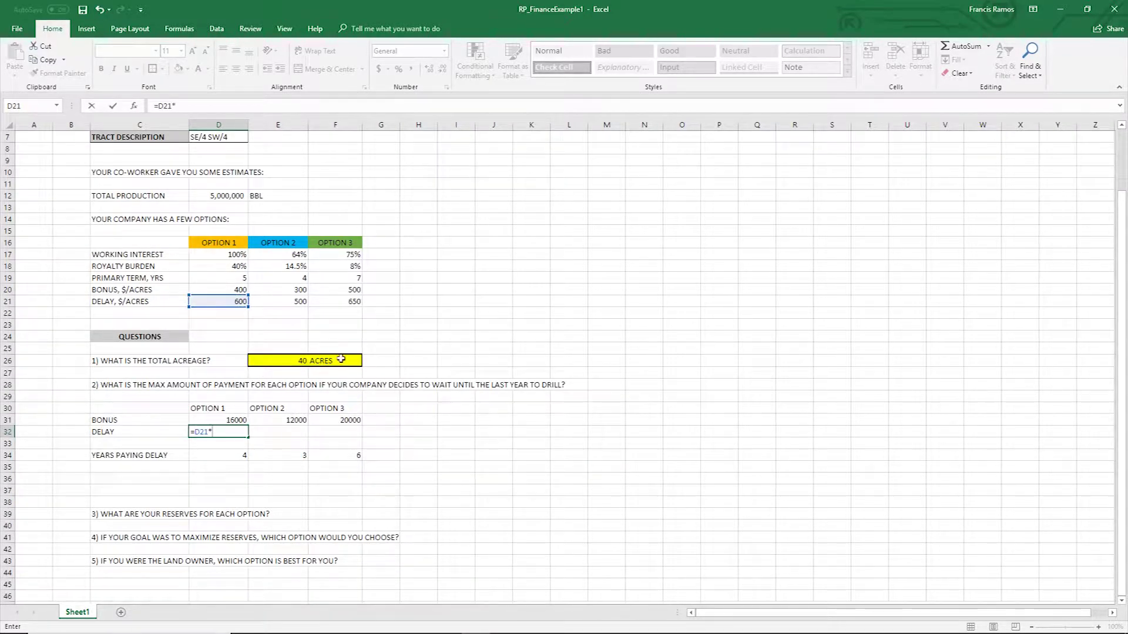
{"action": "left_click", "coordinate": [311, 360]}
{"action": "type", "text": "*"}
{"action": "left_click", "coordinate": [232, 457]}
{"action": "key", "text": "Return"}
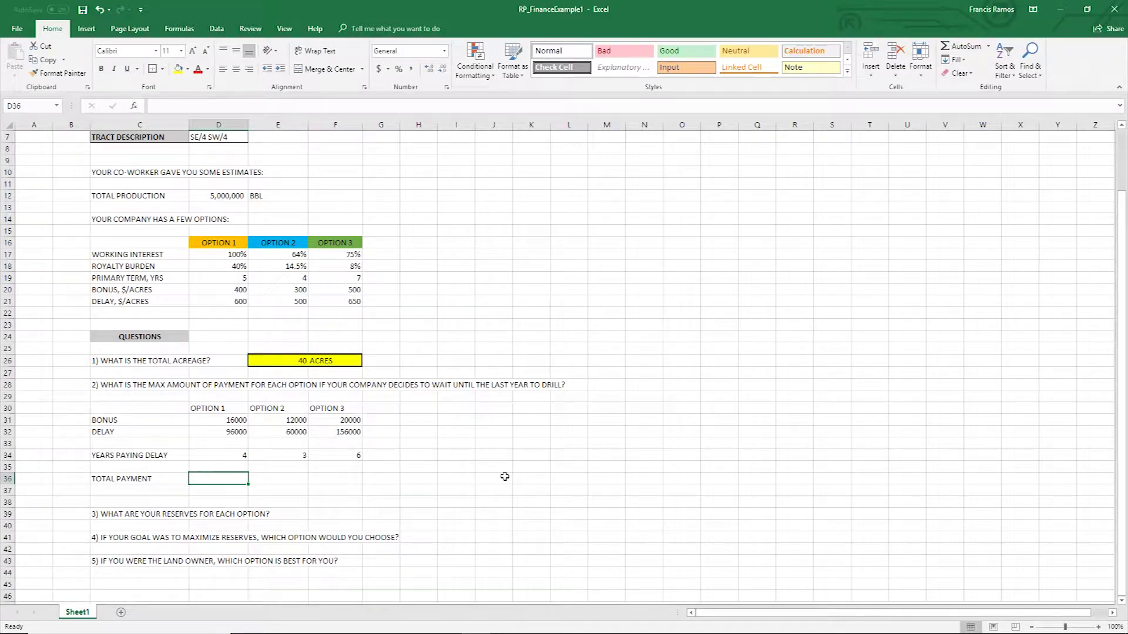
Enter =SUM(D31:D32) as Option 1's total payment, giving 112000
{"action": "type", "text": "=SUM("}
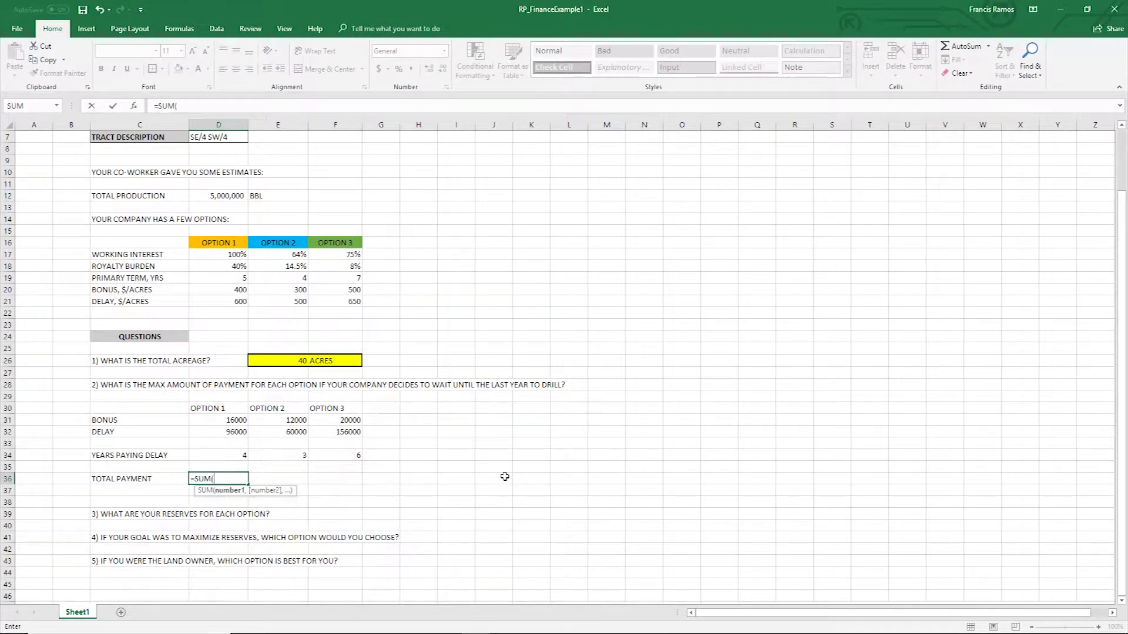
{"action": "left_click_drag", "start_coordinate": [228, 423], "coordinate": [227, 434]}
{"action": "type", "text": ")"}
{"action": "key", "text": "Return"}
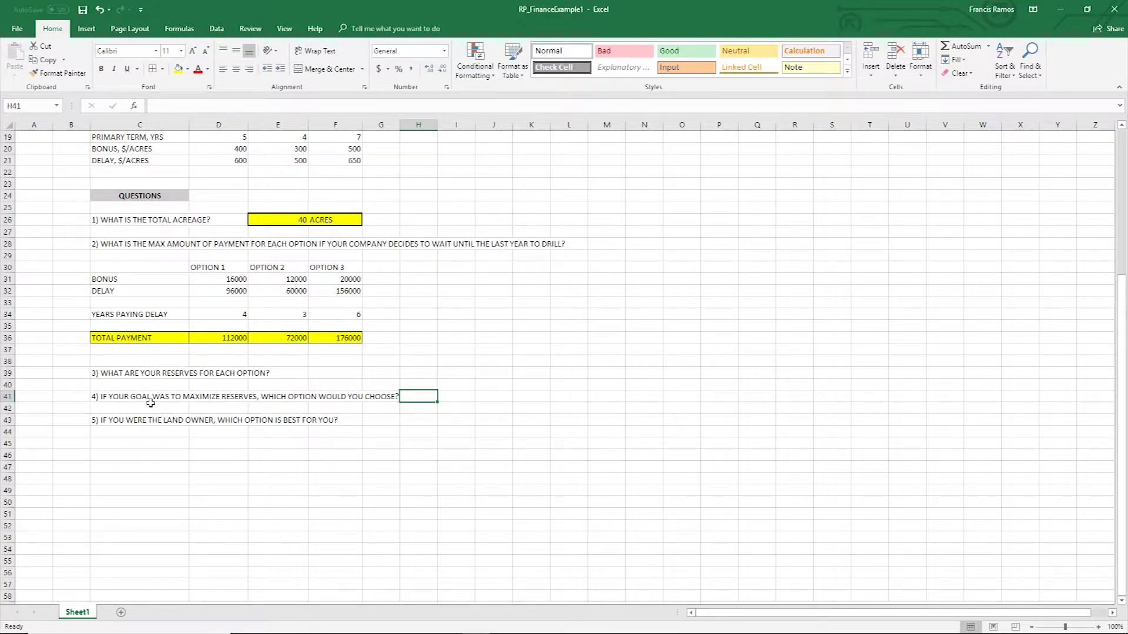
Insert blank rows above question 4 to make room under question 3
{"action": "left_click", "coordinate": [151, 403]}
{"action": "key", "text": "ctrl+shift+plus"}
{"action": "scroll", "coordinate": [126, 464], "scroll_direction": "up", "scroll_amount": 2}
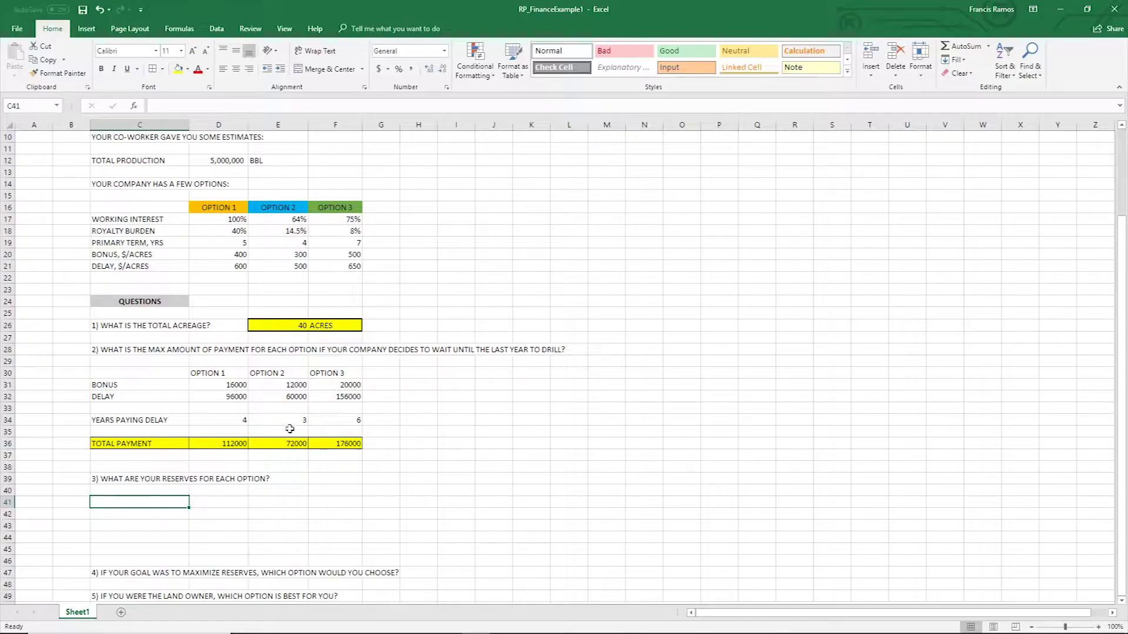
Copy the OPTION 1–3 headers into the space under question 3
{"action": "left_click_drag", "start_coordinate": [214, 373], "coordinate": [355, 375]}
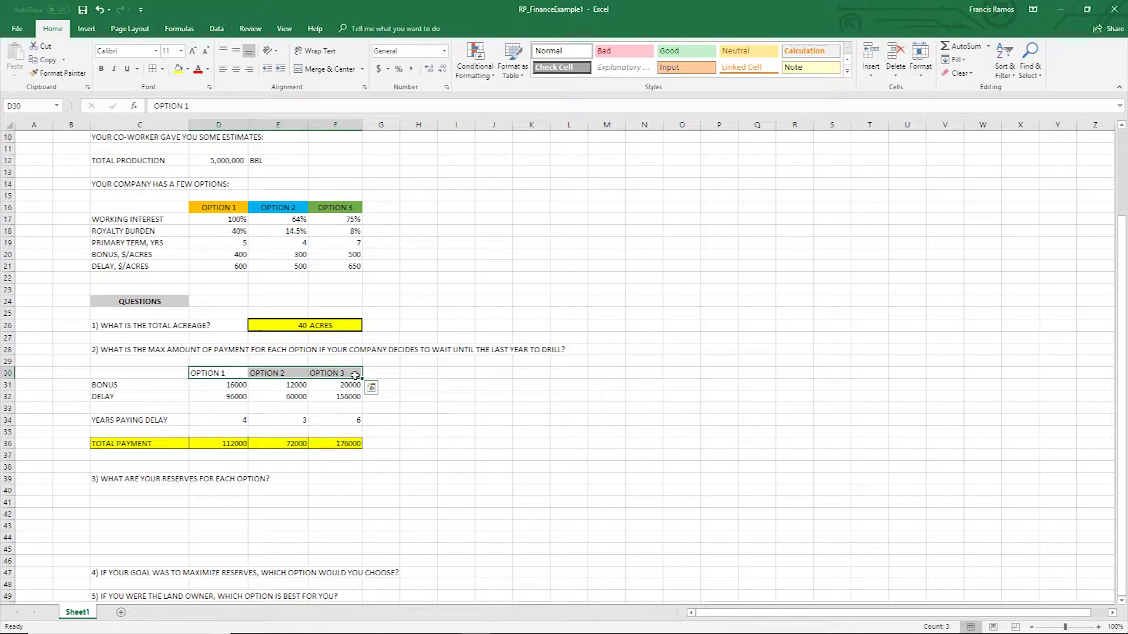
{"action": "key", "text": "ctrl+c"}
{"action": "left_click", "coordinate": [226, 503]}
{"action": "key", "text": "ctrl+v"}
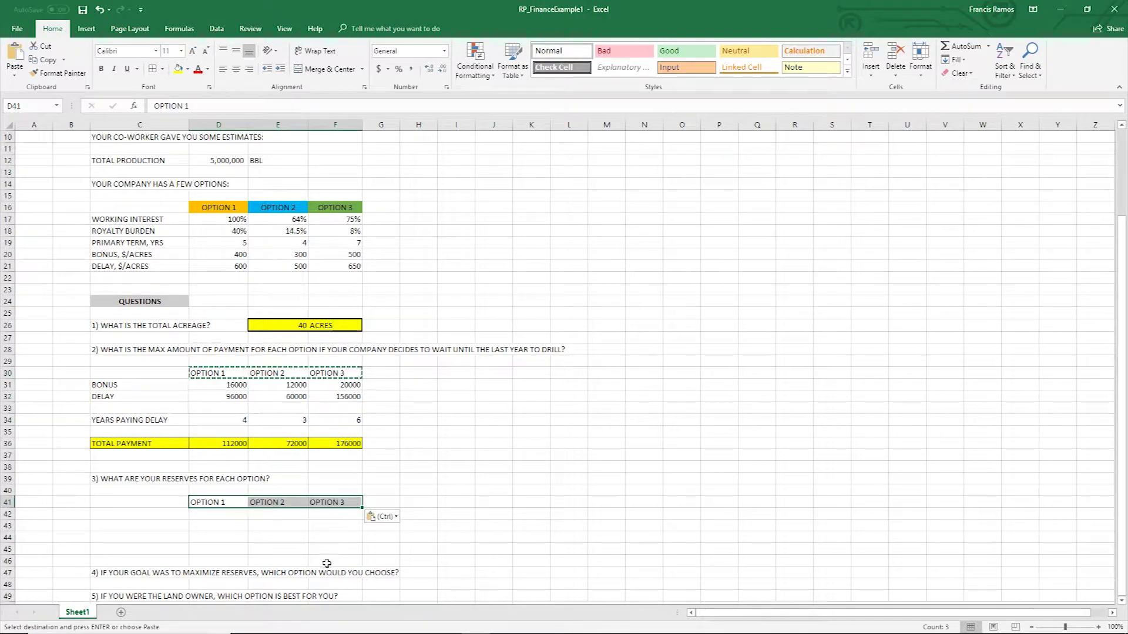
{"action": "key", "text": "ctrl+z"}
Compute Option 1's reserves from 5,000,000 BBL total production and working interest, filled across Options 2–3
{"action": "left_click", "coordinate": [323, 569]}
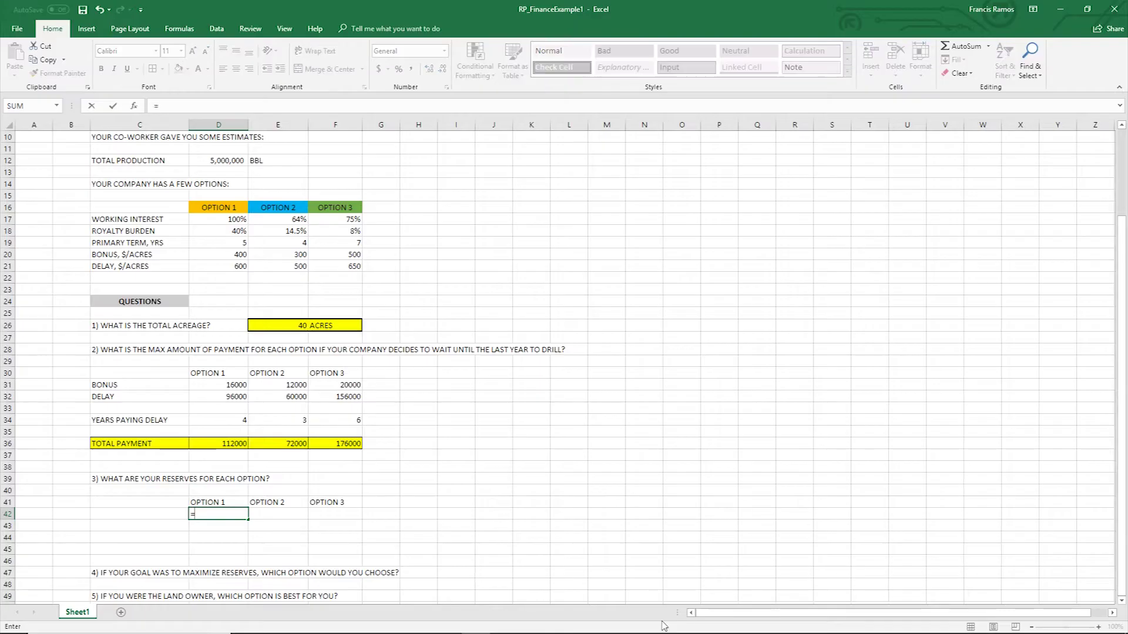
{"action": "scroll", "coordinate": [642, 517], "scroll_direction": "up", "scroll_amount": 3}
{"action": "scroll", "coordinate": [107, 195], "scroll_direction": "down", "scroll_amount": 2}
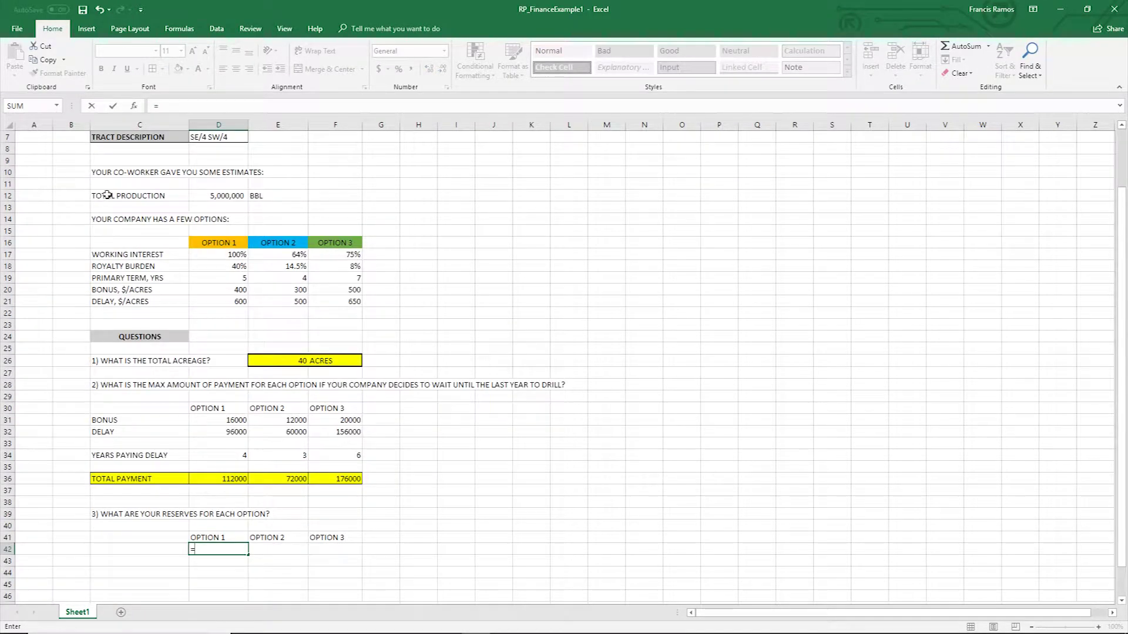
{"action": "left_click", "coordinate": [226, 199]}
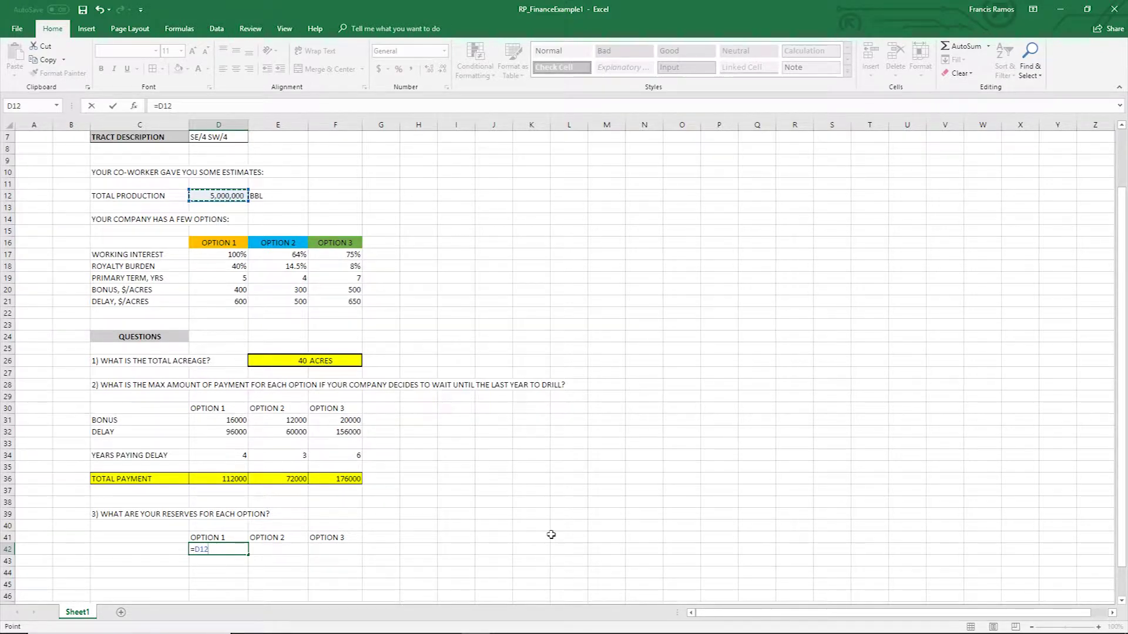
{"action": "type", "text": "*"}
{"action": "left_click", "coordinate": [243, 258]}
{"action": "type", "text": "*"}
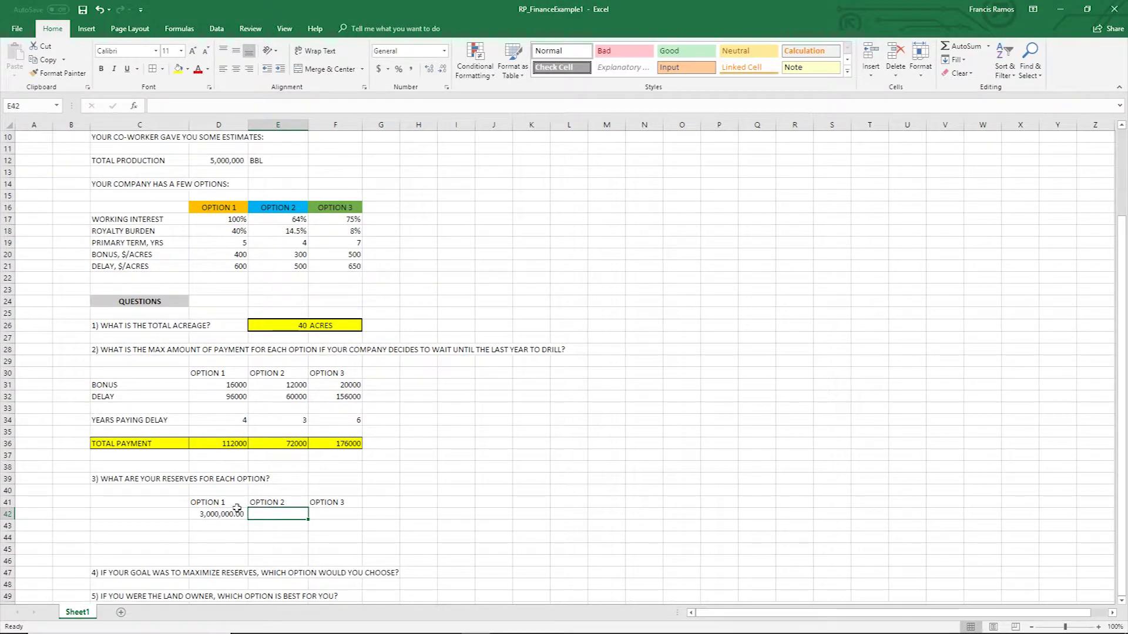
{"action": "key", "text": "Return"}
{"action": "left_click_drag", "start_coordinate": [247, 518], "coordinate": [349, 525]}
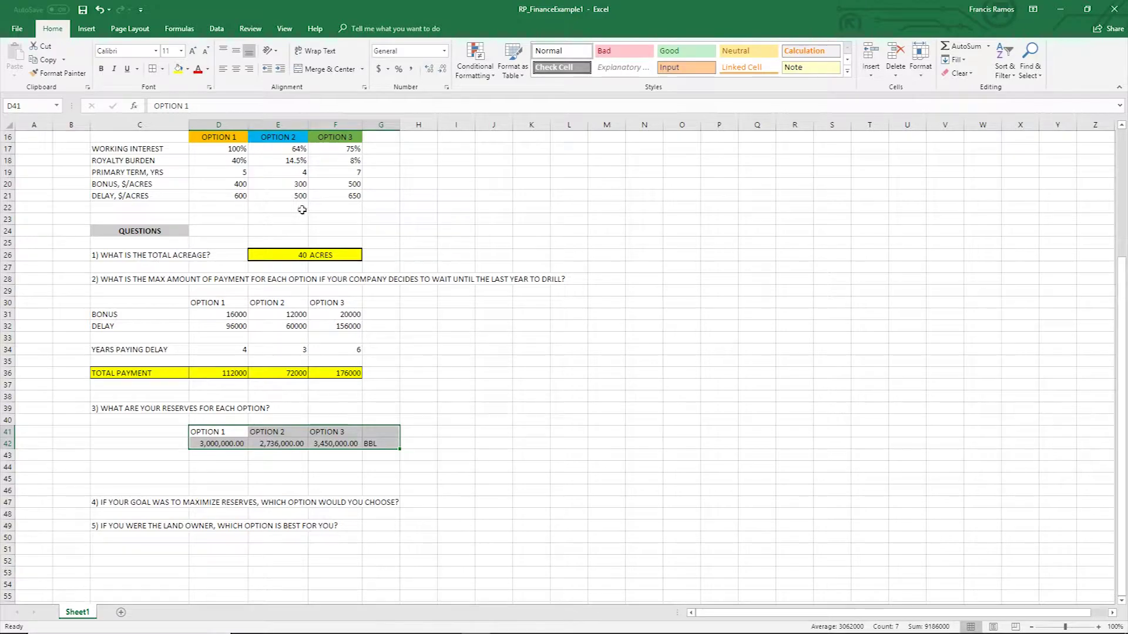
Fill the reserves answer block yellow
{"action": "left_click", "coordinate": [178, 69]}
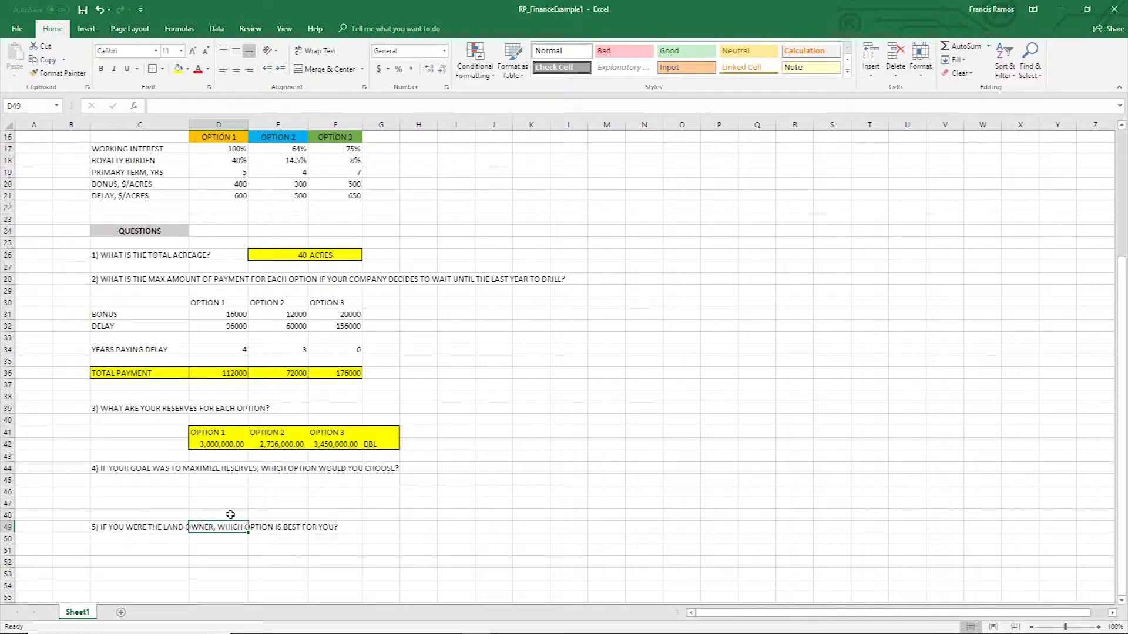
{"action": "left_click", "coordinate": [303, 537]}
{"action": "left_click", "coordinate": [416, 596]}
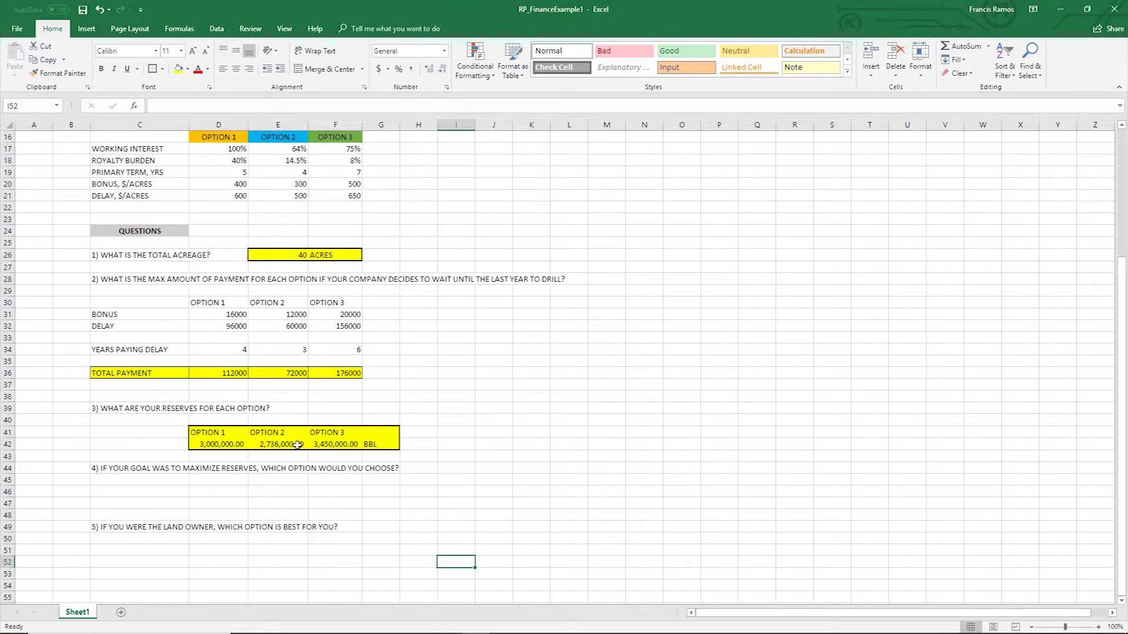
Move the question 5 text down to row 48
{"action": "left_click", "coordinate": [322, 432]}
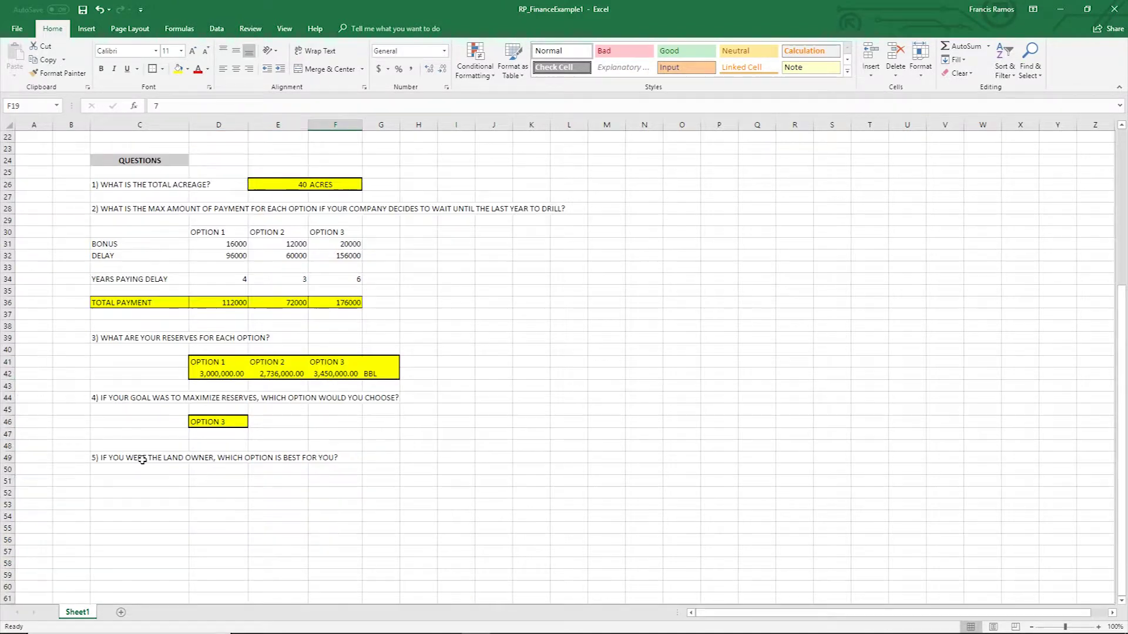
{"action": "left_click_drag", "start_coordinate": [143, 460], "coordinate": [346, 465]}
{"action": "left_click", "coordinate": [73, 448]}
{"action": "left_click_drag", "start_coordinate": [73, 449], "coordinate": [74, 449]}
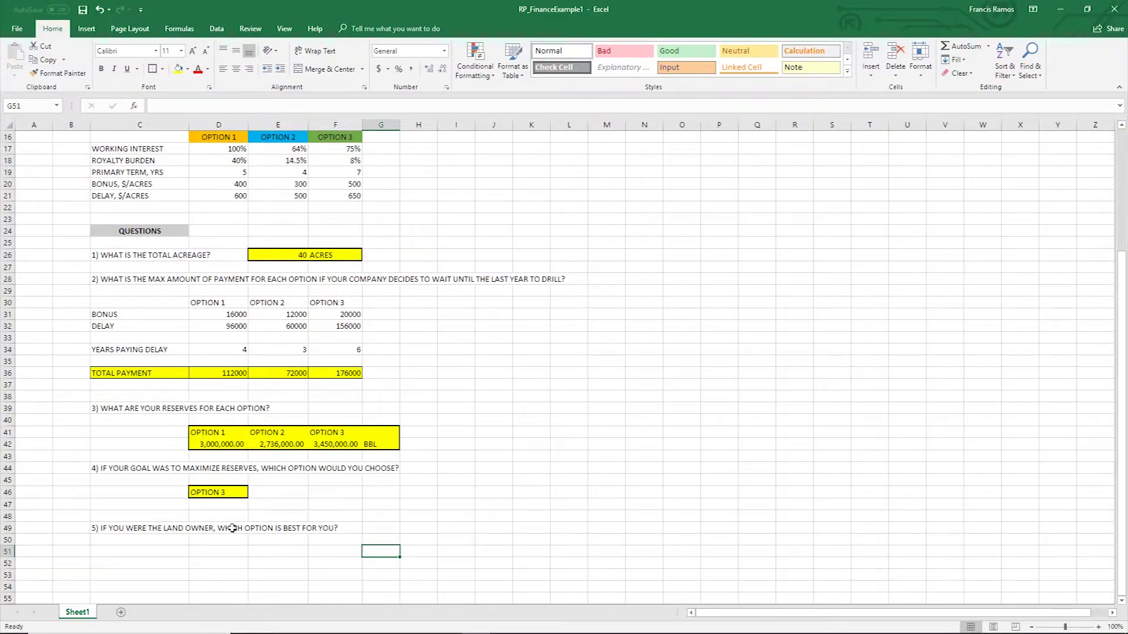
Enter Option 1's landowner production from its reserves and working interest, giving 1,200,000 BBL
{"action": "left_click", "coordinate": [234, 562]}
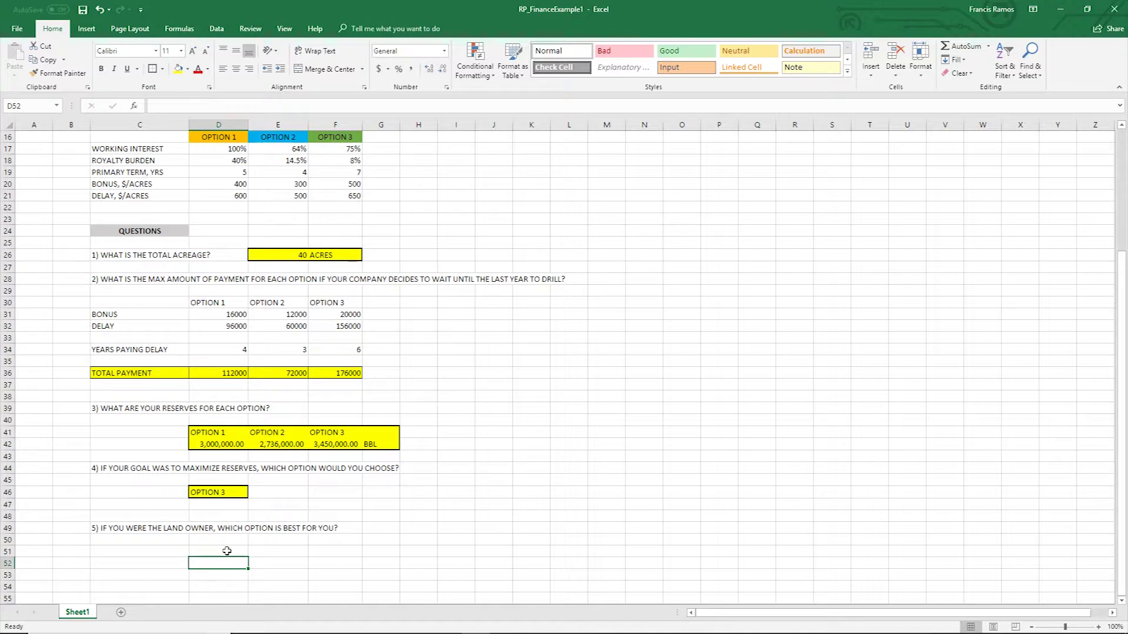
{"action": "left_click", "coordinate": [226, 551]}
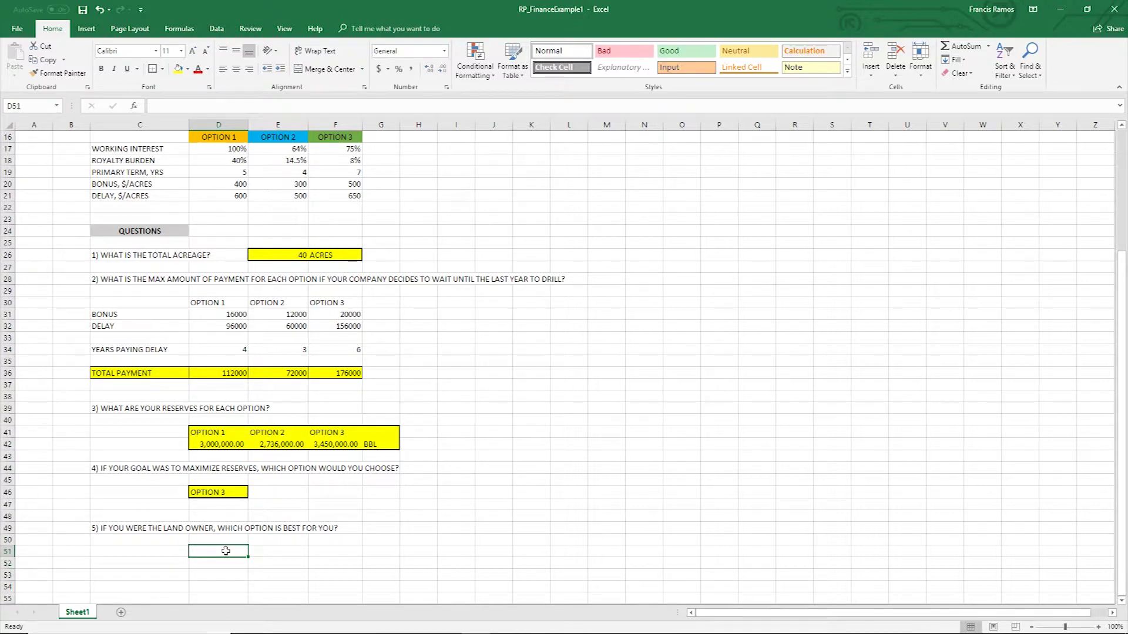
{"action": "type", "text": "="}
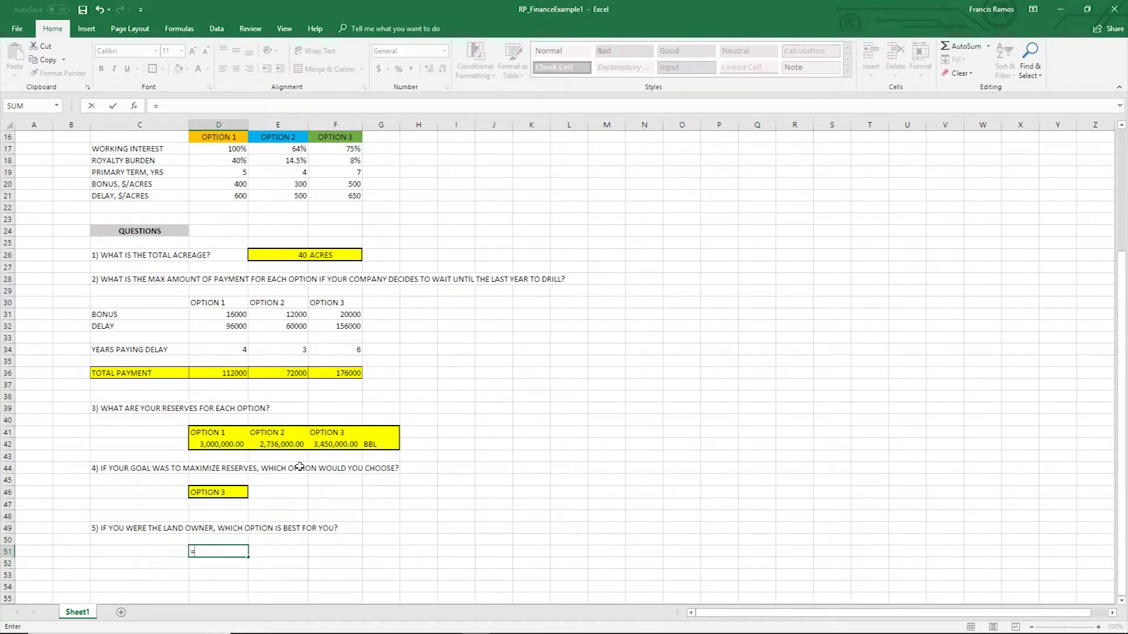
{"action": "left_click", "coordinate": [232, 448]}
{"action": "type", "text": "(*"}
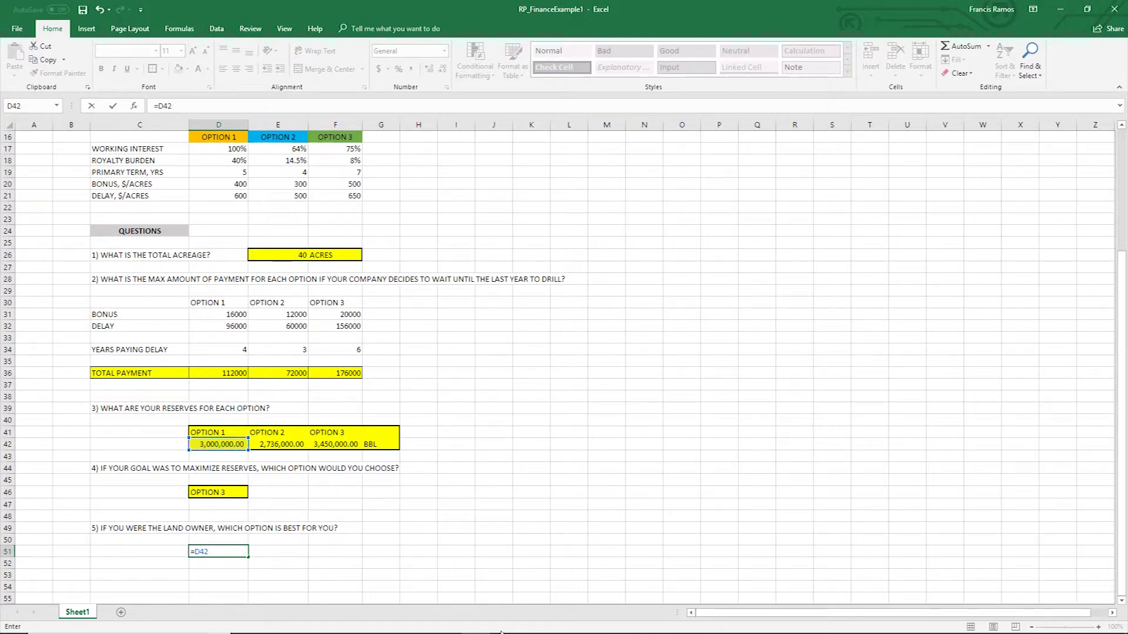
{"action": "left_click", "coordinate": [233, 150]}
{"action": "type", "text": "*"}
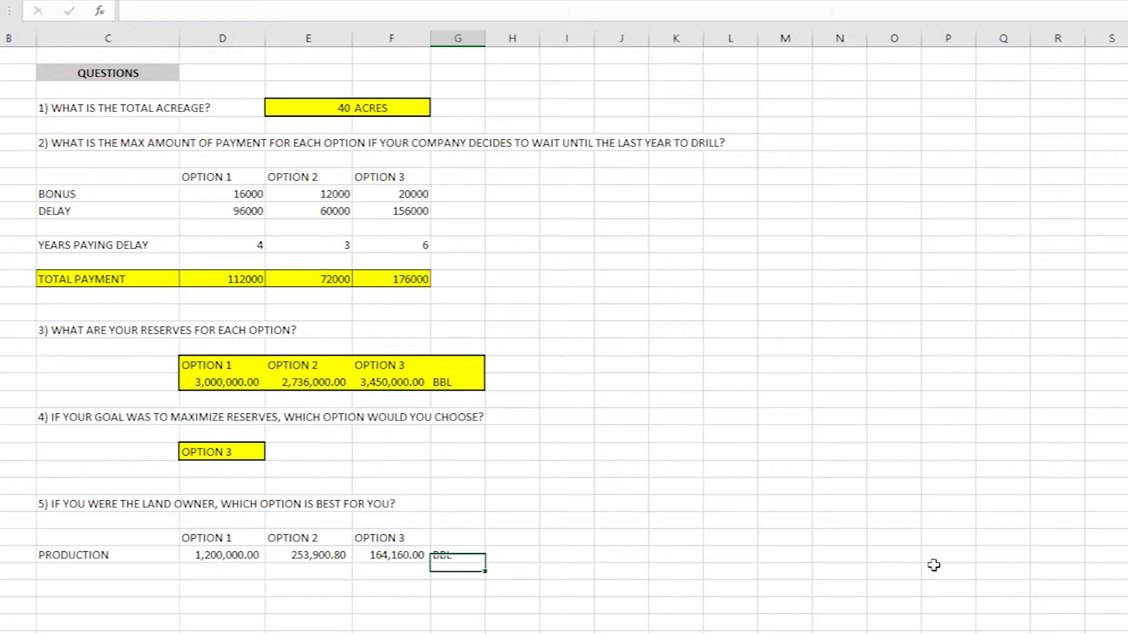
{"action": "key", "text": "Return"}
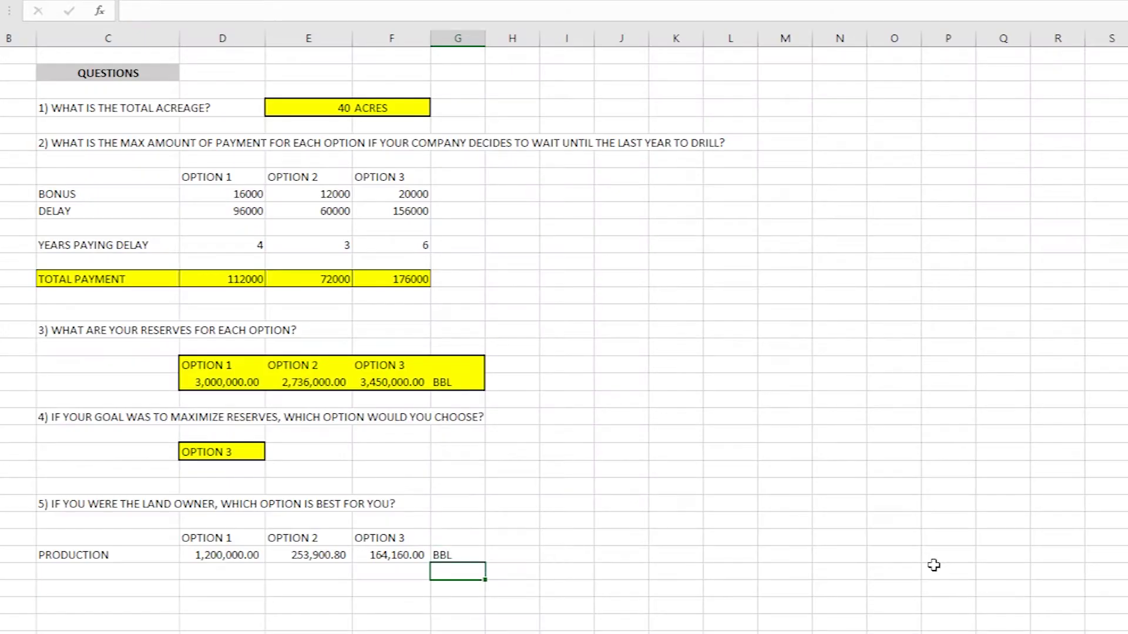
{"action": "left_click", "coordinate": [130, 586]}
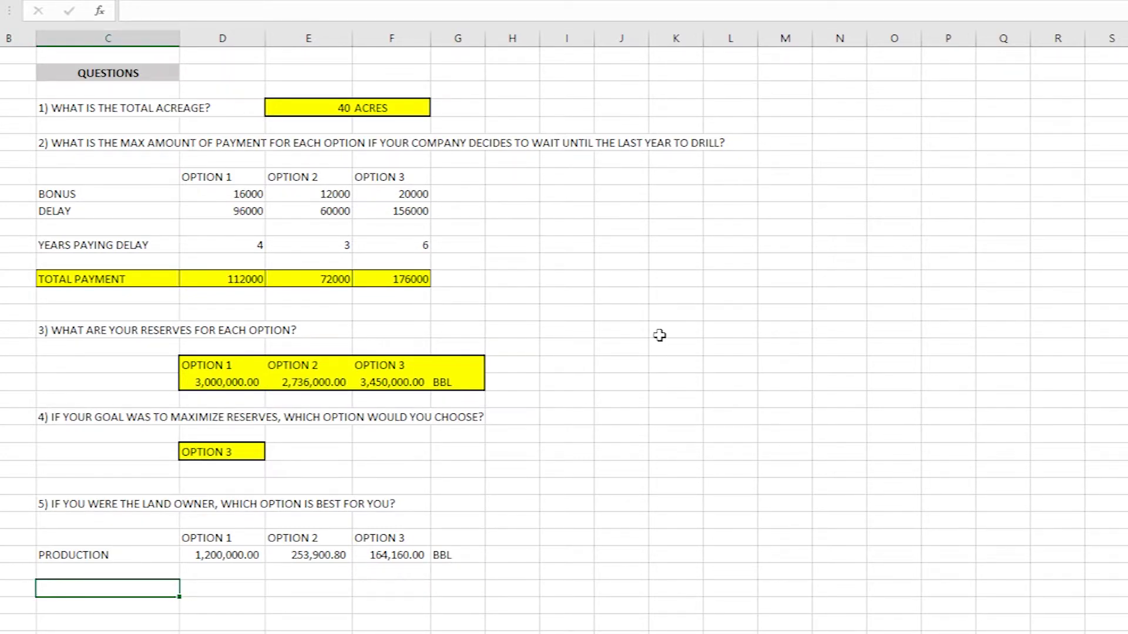
Label the row below PRODUCTION 'BONUS &', replacing an earlier TOTAL PAYMENT attempt
{"action": "type", "text": "TOTAL"}
{"action": "key", "text": "BackSpace"}
{"action": "key", "text": "BackSpace"}
{"action": "key", "text": "BackSpace"}
{"action": "key", "text": "BackSpace"}
{"action": "key", "text": "BackSpace"}
{"action": "type", "text": "TOTAL PAYMENT"}
{"action": "key", "text": "BackSpace"}
{"action": "key", "text": "BackSpace"}
{"action": "key", "text": "BackSpace"}
{"action": "key", "text": "BackSpace"}
{"action": "key", "text": "BackSpace"}
{"action": "key", "text": "BackSpace"}
{"action": "key", "text": "BackSpace"}
{"action": "key", "text": "BackSpace"}
{"action": "key", "text": "BackSpace"}
{"action": "key", "text": "BackSpace"}
{"action": "key", "text": "BackSpace"}
{"action": "key", "text": "BackSpace"}
{"action": "key", "text": "BackSpace"}
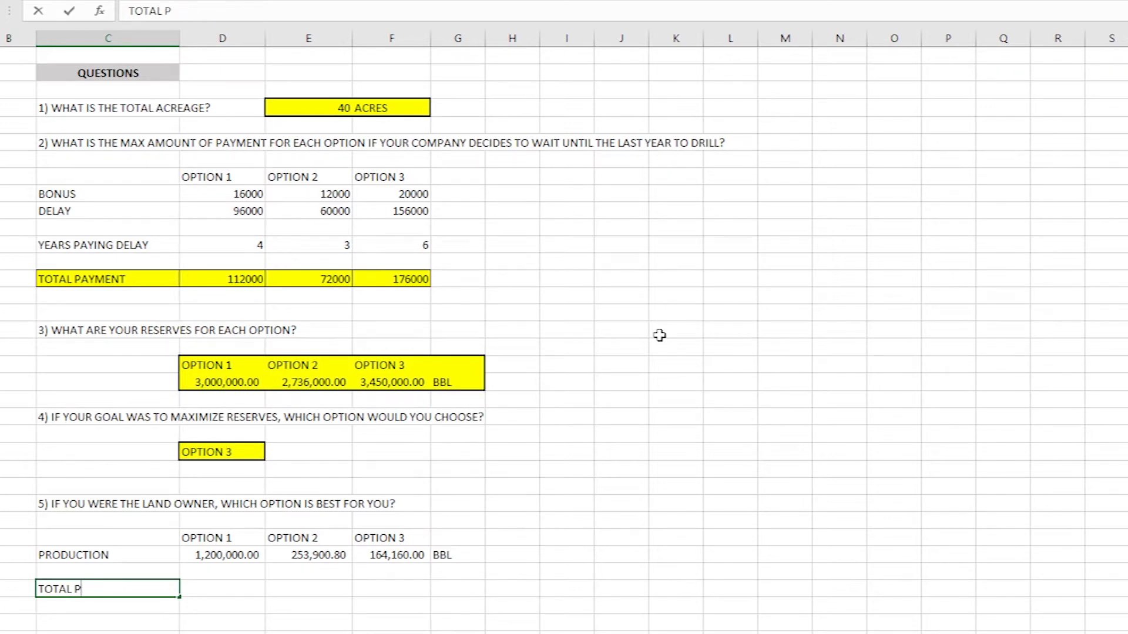
{"action": "type", "text": "BONUS &"}
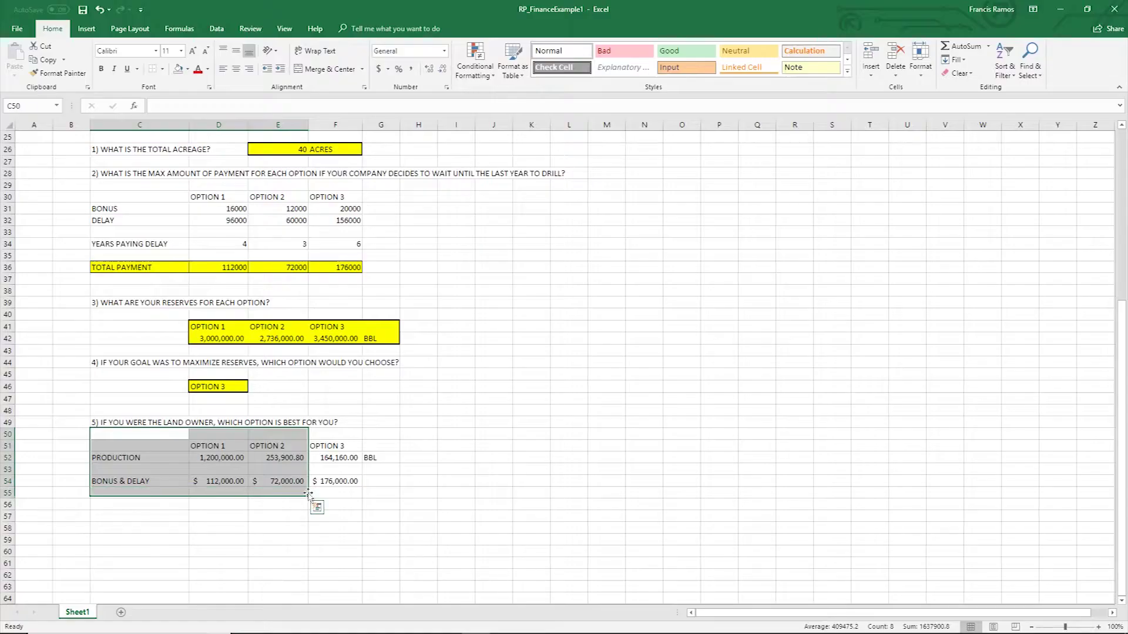
Deselect the BONUS & DELAY figures of $112,000, $72,000 and $176,000
{"action": "left_click", "coordinate": [345, 519]}
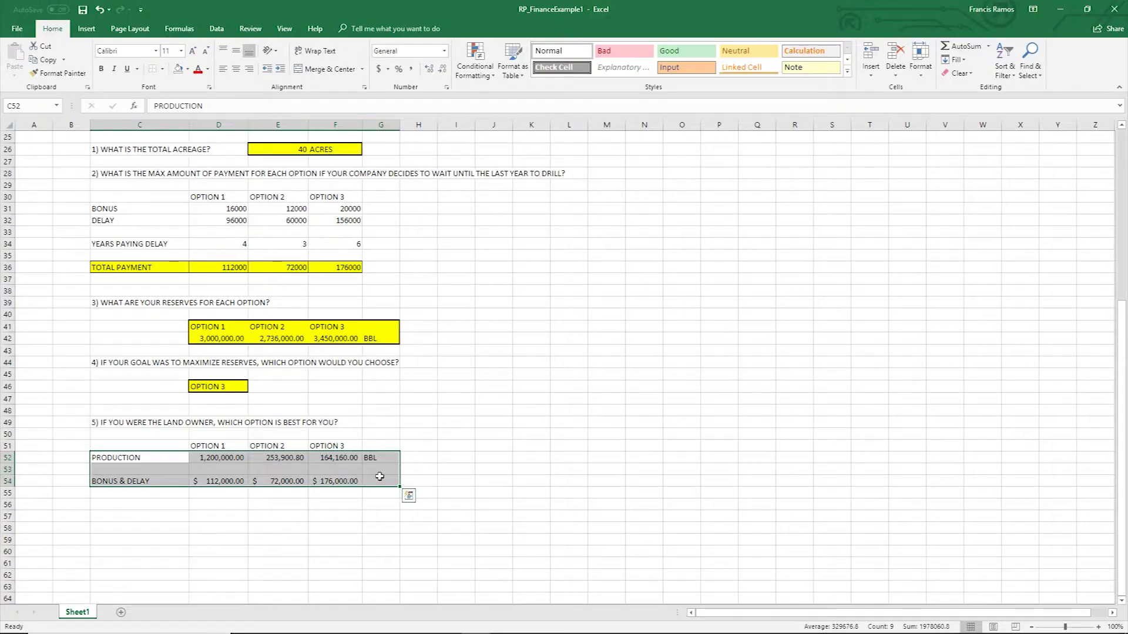
{"action": "left_click", "coordinate": [380, 477]}
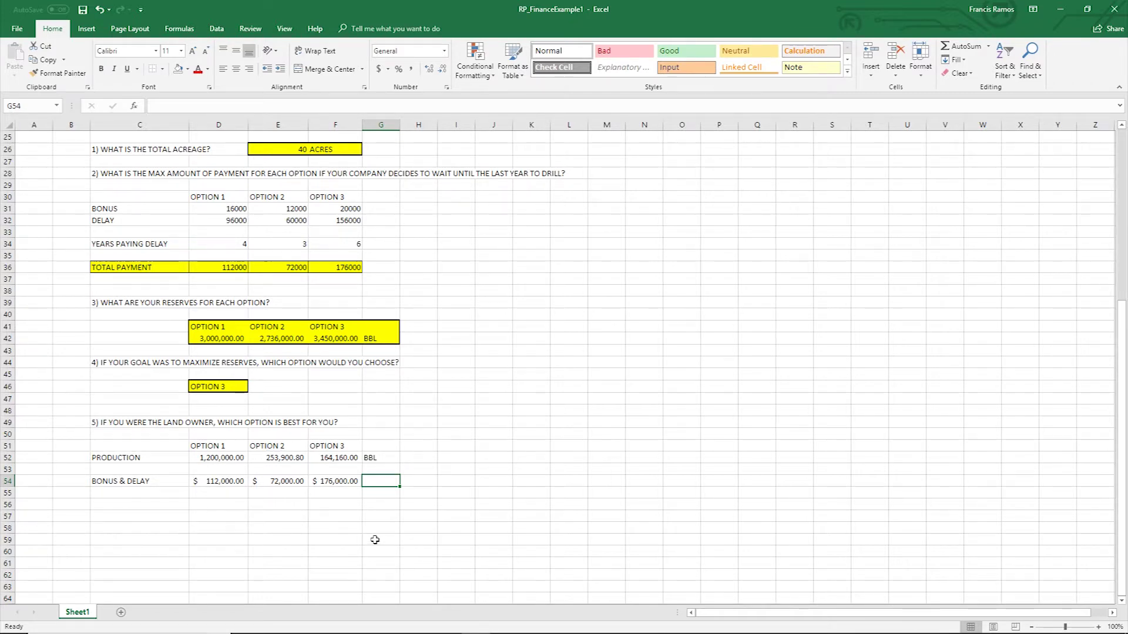
{"action": "left_click", "coordinate": [163, 513]}
{"action": "left_click", "coordinate": [520, 492]}
{"action": "left_click", "coordinate": [328, 495]}
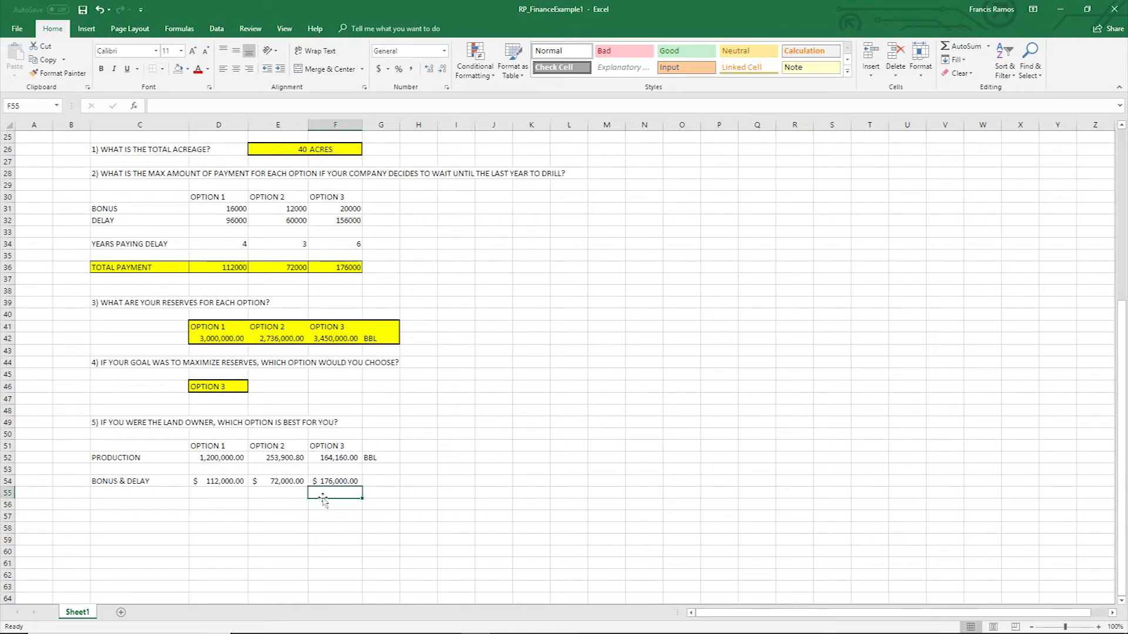
{"action": "left_click", "coordinate": [234, 460]}
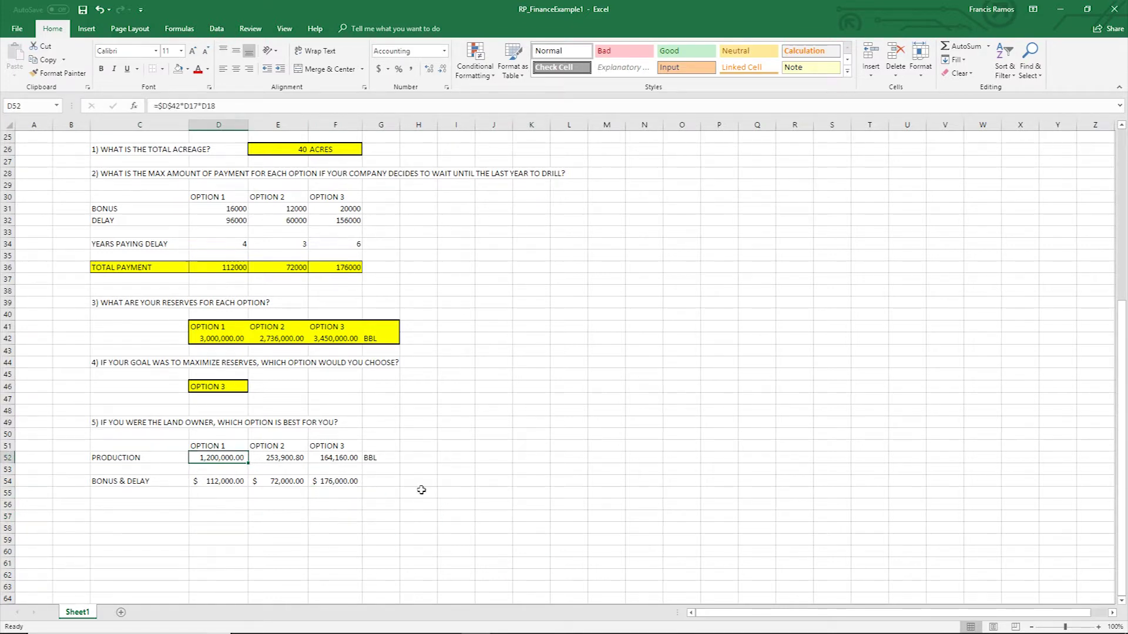